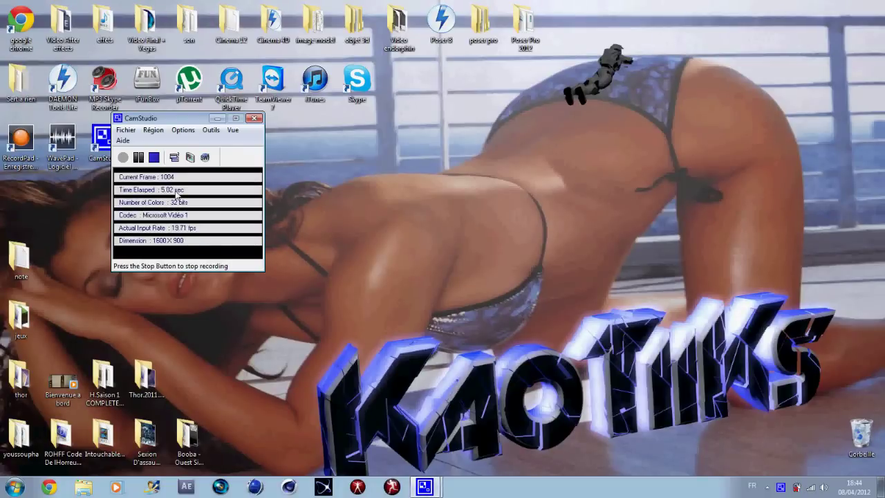
Minimize the CamStudio recorder window and launch the web browser.
{"action": "left_click", "coordinate": [219, 118]}
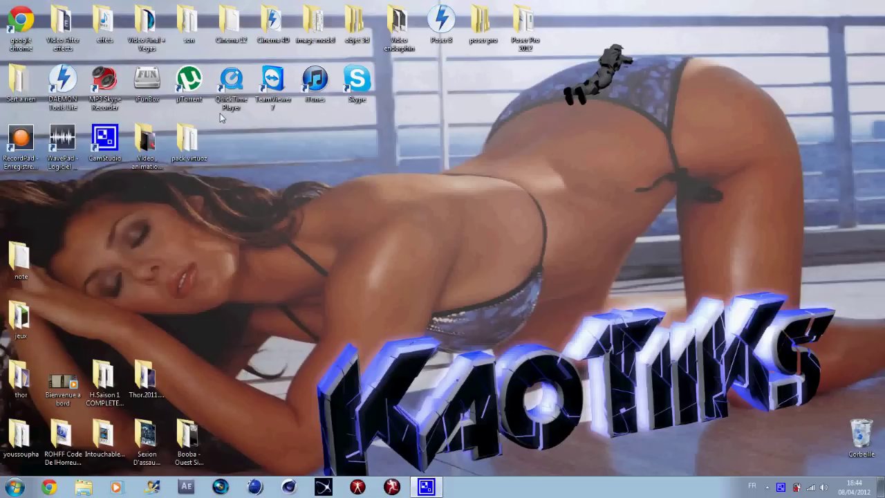
{"action": "left_click", "coordinate": [48, 486]}
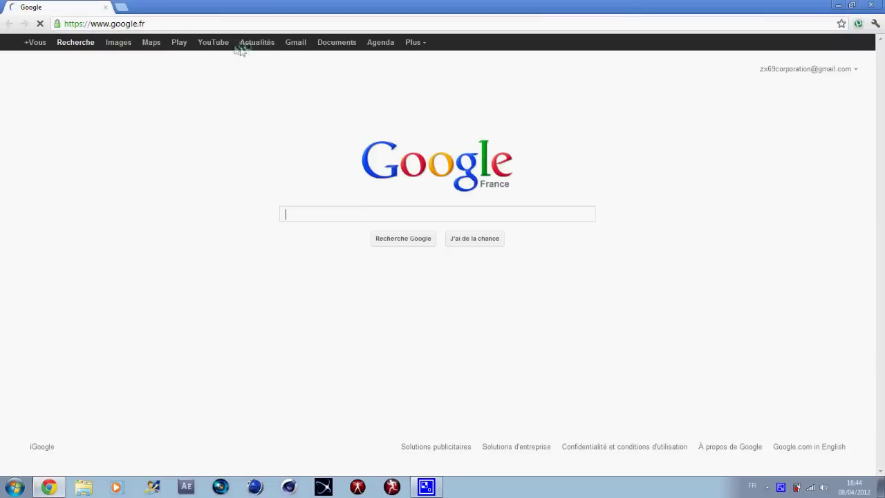
{"action": "left_click", "coordinate": [120, 7]}
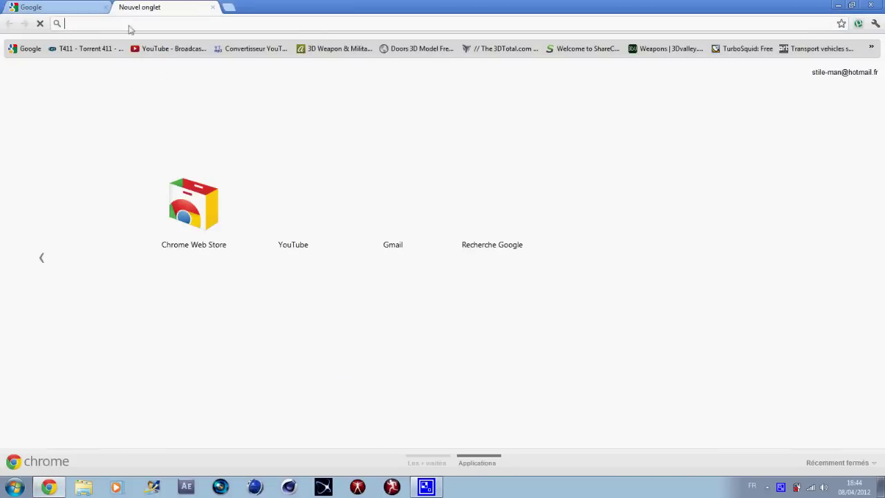
{"action": "left_click", "coordinate": [164, 44]}
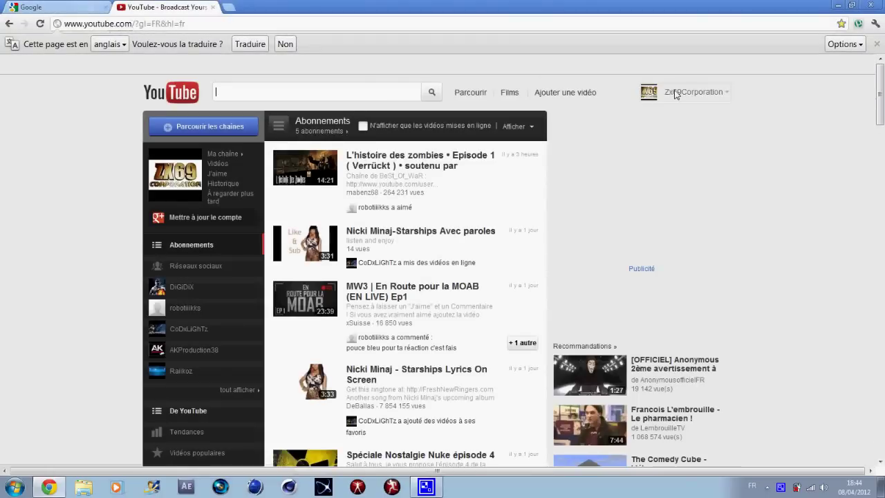
{"action": "left_click", "coordinate": [674, 92]}
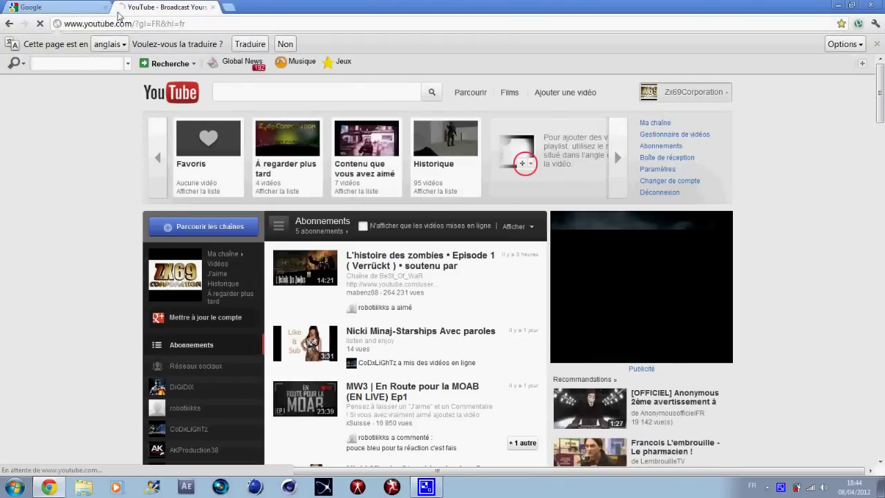
{"action": "left_click", "coordinate": [663, 135]}
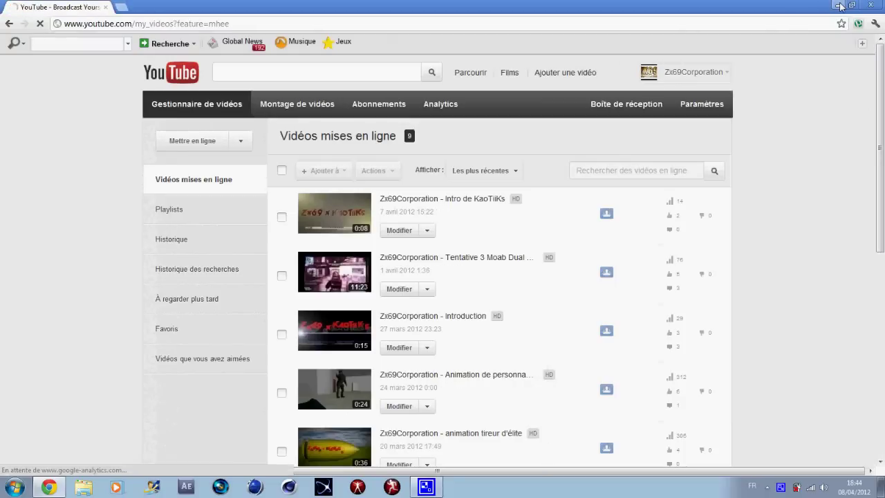
{"action": "left_click", "coordinate": [429, 377]}
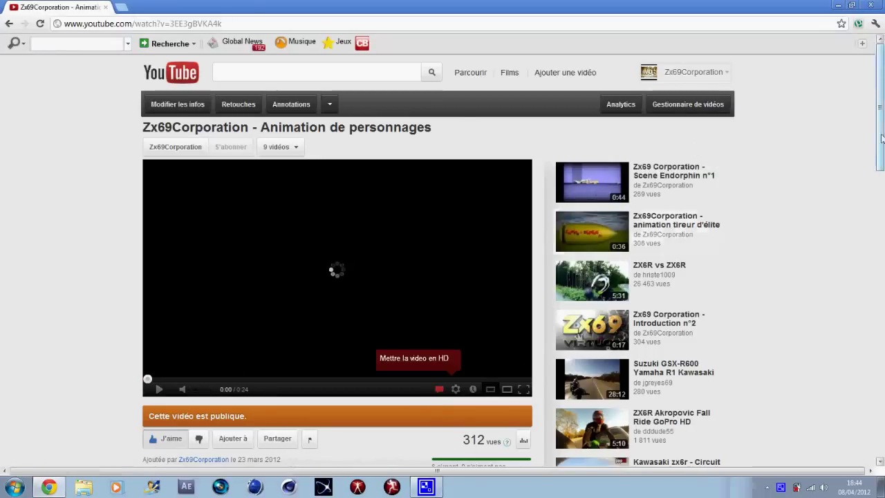
{"action": "left_click", "coordinate": [835, 6]}
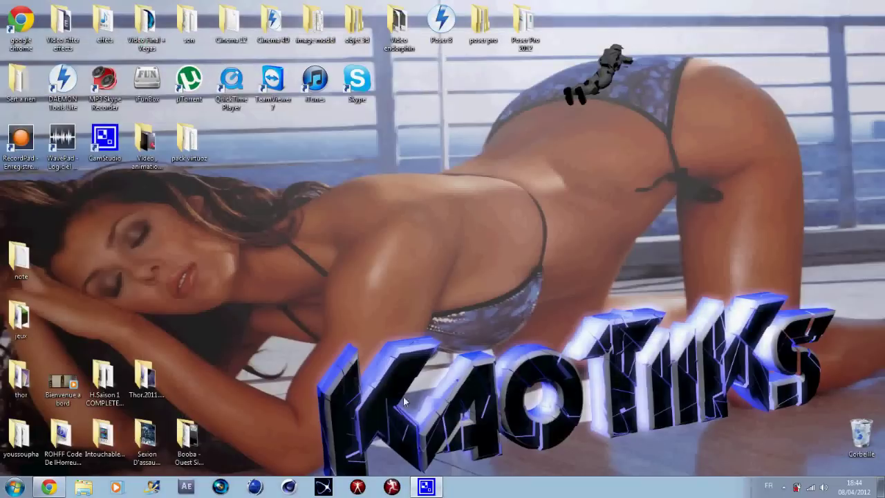
Start endorphin, dismiss Getting Started, and delete the default Character01.
{"action": "left_click", "coordinate": [325, 488]}
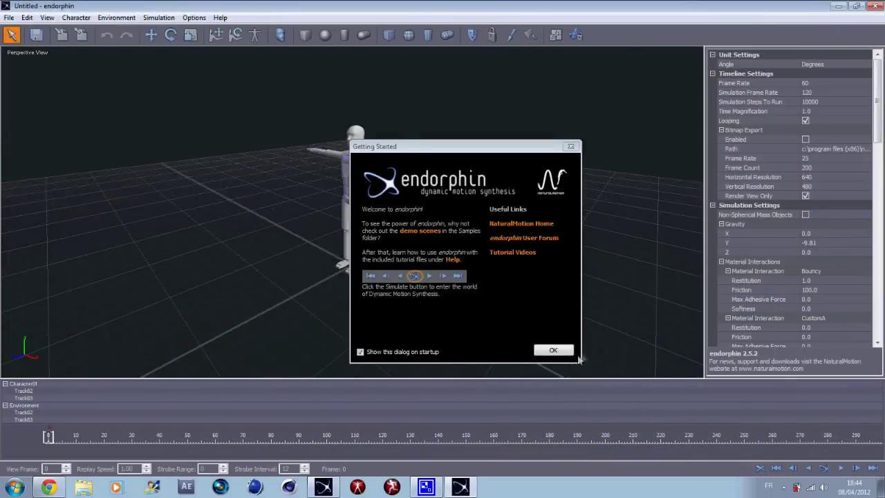
{"action": "left_click", "coordinate": [566, 353]}
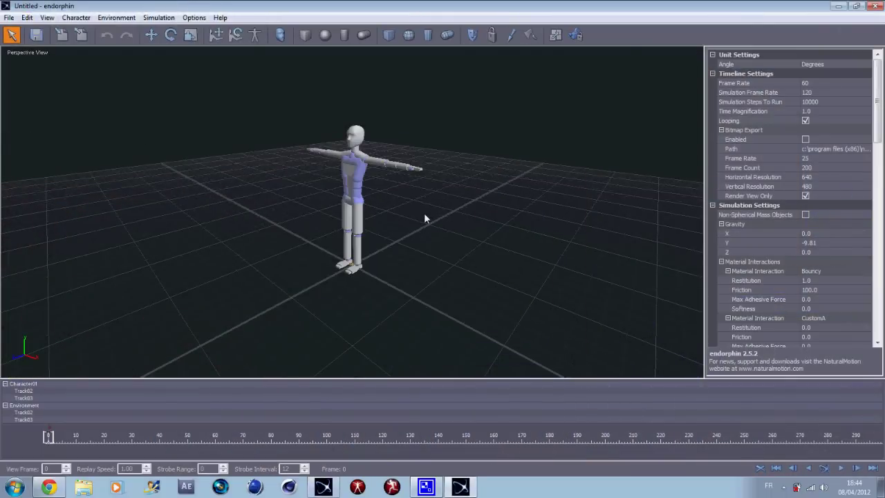
{"action": "left_click_drag", "start_coordinate": [417, 199], "coordinate": [475, 208], "text": "alt"}
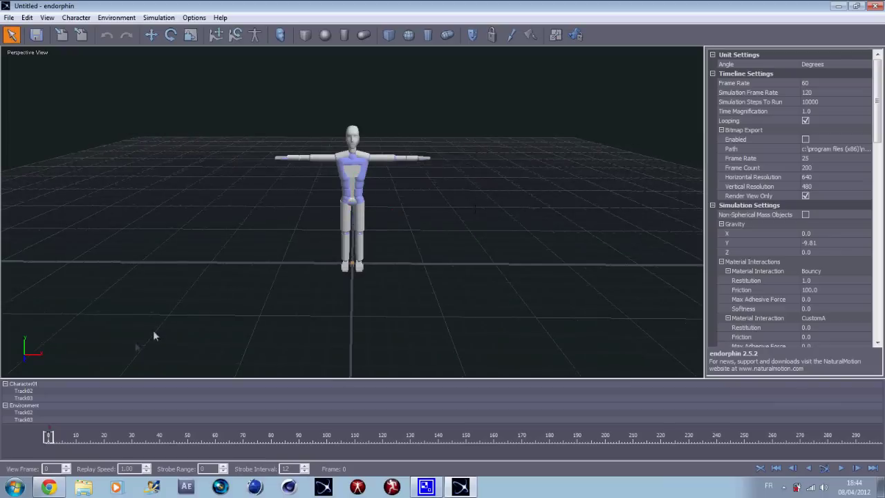
{"action": "left_click", "coordinate": [26, 384]}
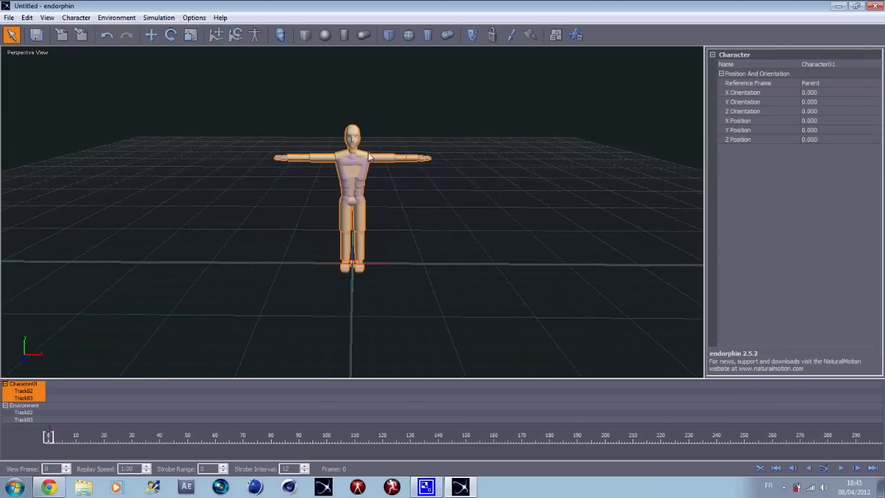
{"action": "key", "text": "Delete"}
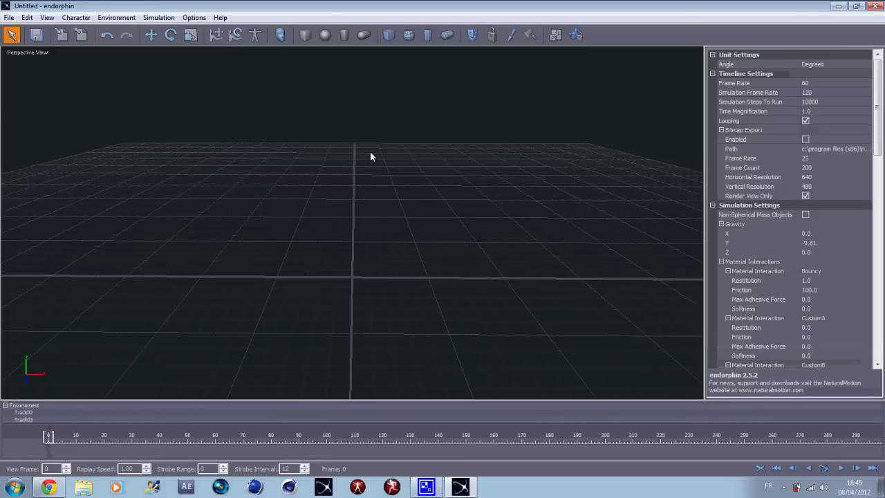
Add the Audiomotion2 character to the scene.
{"action": "left_click", "coordinate": [280, 36]}
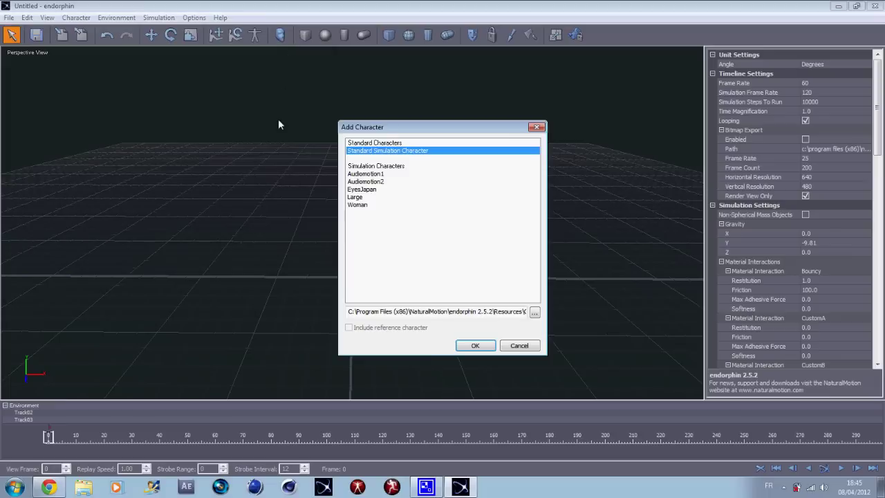
{"action": "left_click", "coordinate": [352, 182]}
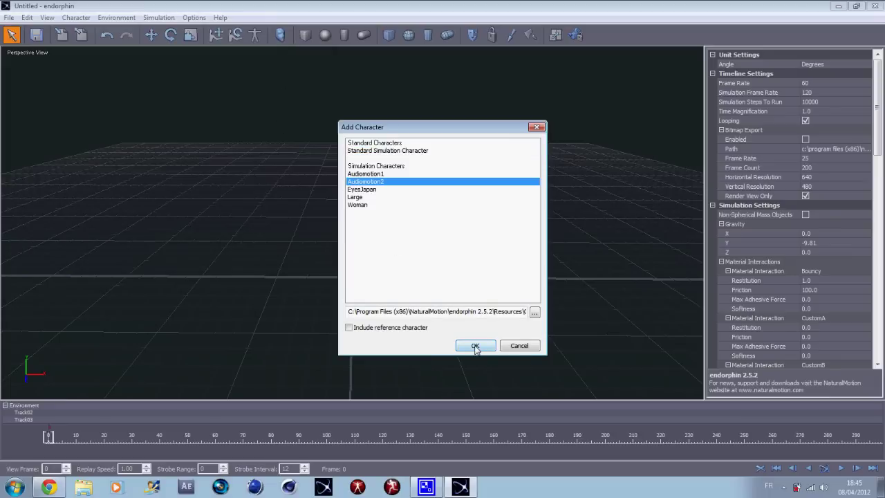
{"action": "left_click", "coordinate": [475, 346]}
{"action": "mouse_move", "coordinate": [396, 243]}
{"action": "left_mouse_down", "text": "alt"}
{"action": "mouse_move", "coordinate": [376, 199]}
{"action": "mouse_move", "coordinate": [351, 240]}
{"action": "mouse_move", "coordinate": [83, 407]}
{"action": "left_mouse_up", "text": "alt"}
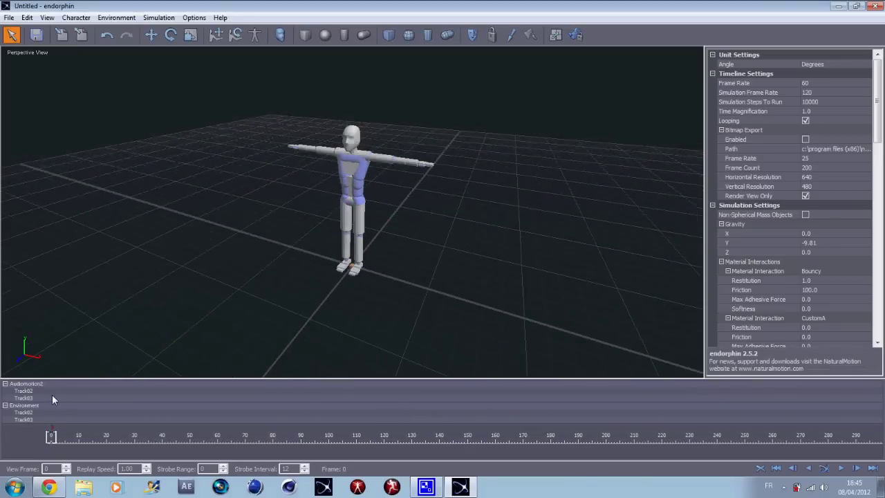
Create an animation event on the Audiomotion2 track from Dive.fbx.
{"action": "right_click", "coordinate": [51, 399]}
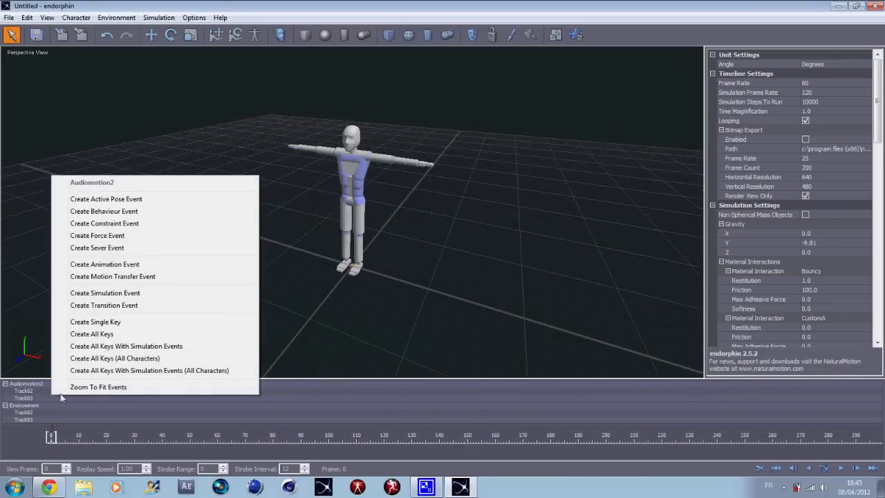
{"action": "left_click", "coordinate": [127, 264]}
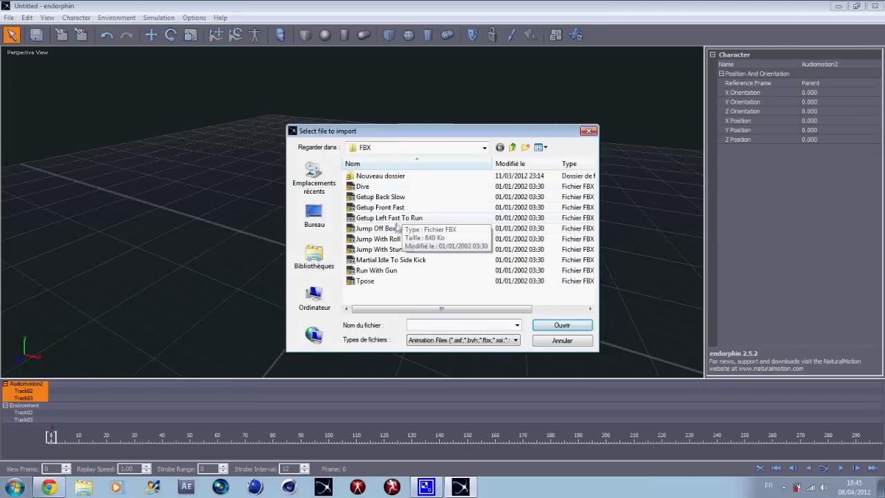
{"action": "left_click", "coordinate": [364, 186]}
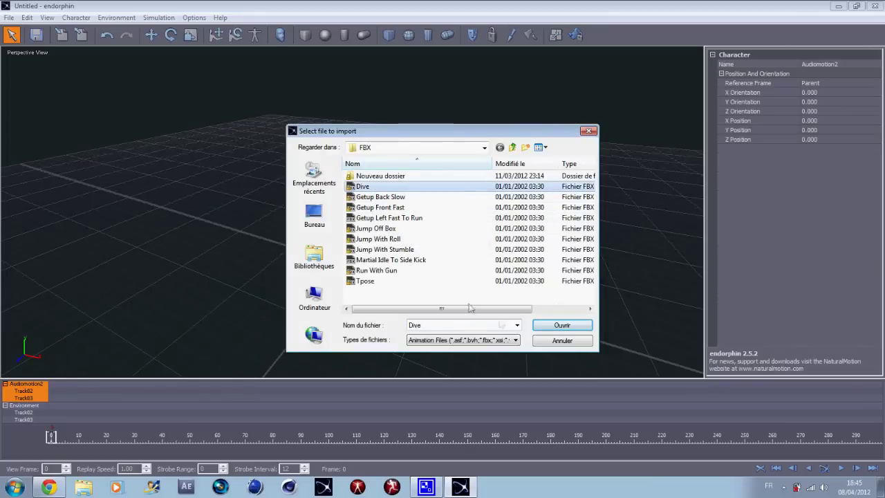
{"action": "left_click", "coordinate": [562, 326]}
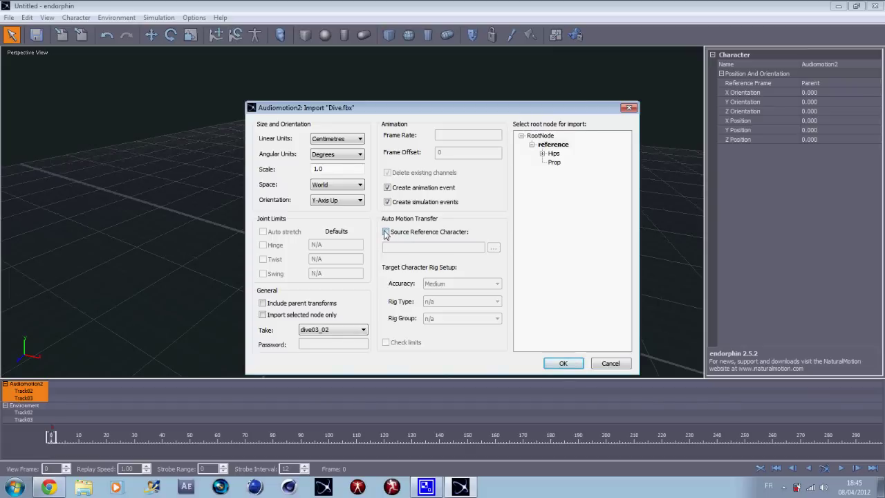
Import Dive.fbx with motion transfer from the Audiomotion2 source reference character.
{"action": "left_click", "coordinate": [385, 233]}
{"action": "left_click", "coordinate": [494, 247]}
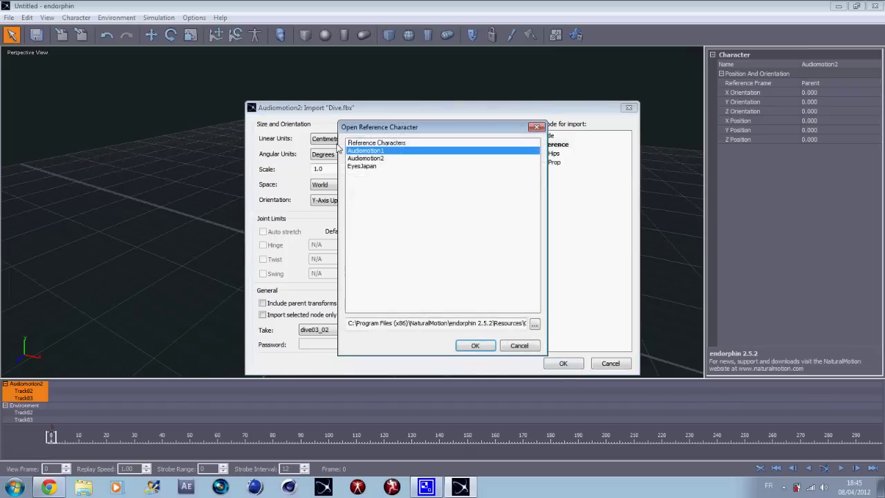
{"action": "left_click", "coordinate": [363, 159]}
{"action": "left_click", "coordinate": [475, 345]}
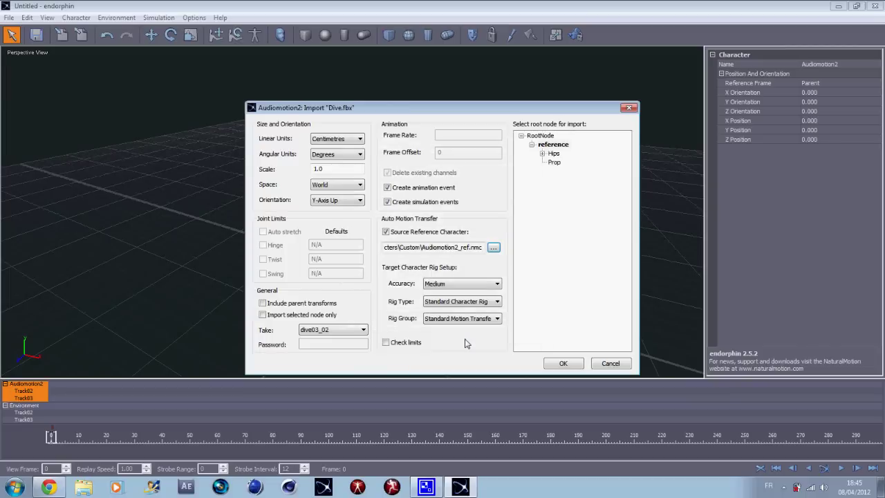
{"action": "left_click", "coordinate": [560, 364]}
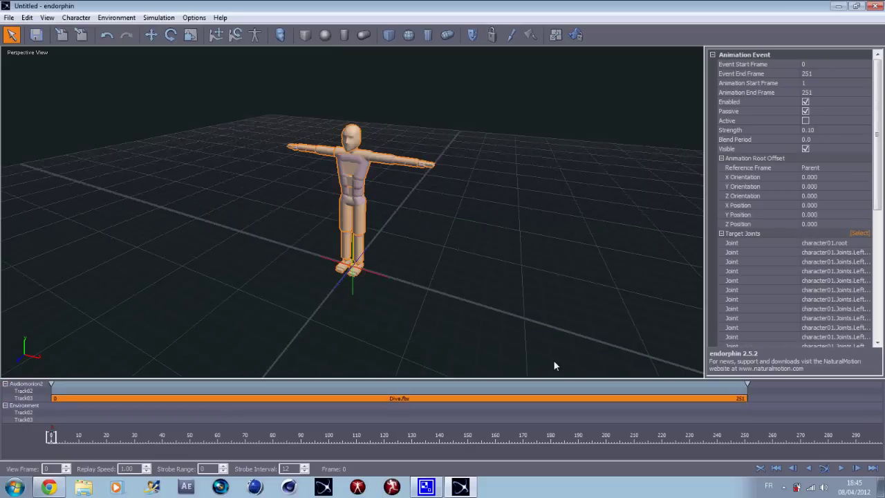
Simulate the dive and scrub back to around frame 215 to review it.
{"action": "left_click", "coordinate": [824, 468]}
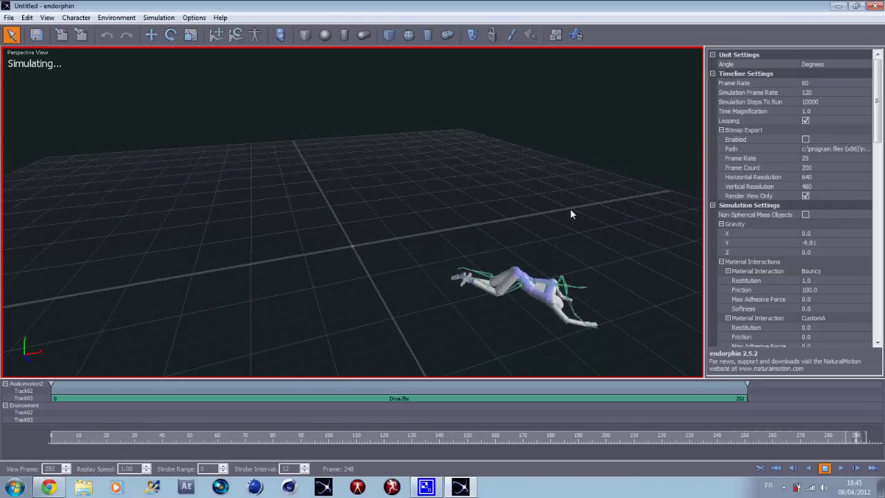
{"action": "left_click", "coordinate": [643, 443]}
{"action": "mouse_move", "coordinate": [643, 442]}
{"action": "left_mouse_down"}
{"action": "mouse_move", "coordinate": [173, 442]}
{"action": "mouse_move", "coordinate": [648, 440]}
{"action": "left_mouse_up"}
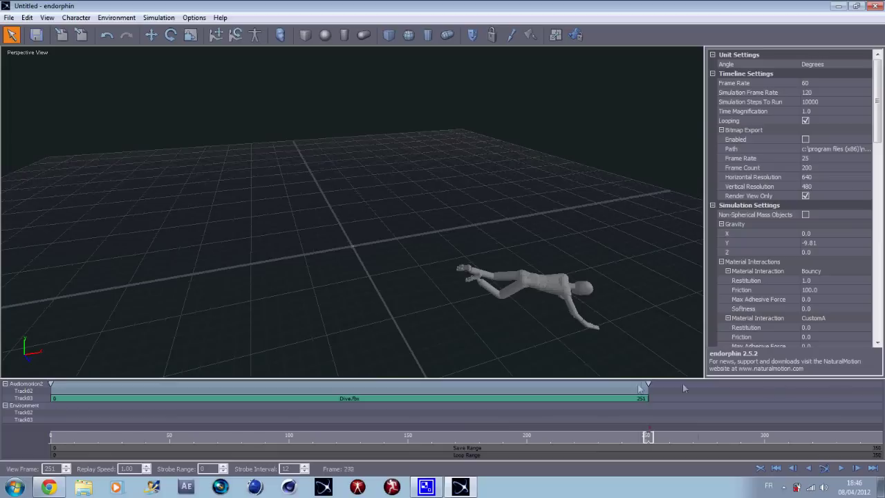
{"action": "left_click", "coordinate": [648, 437]}
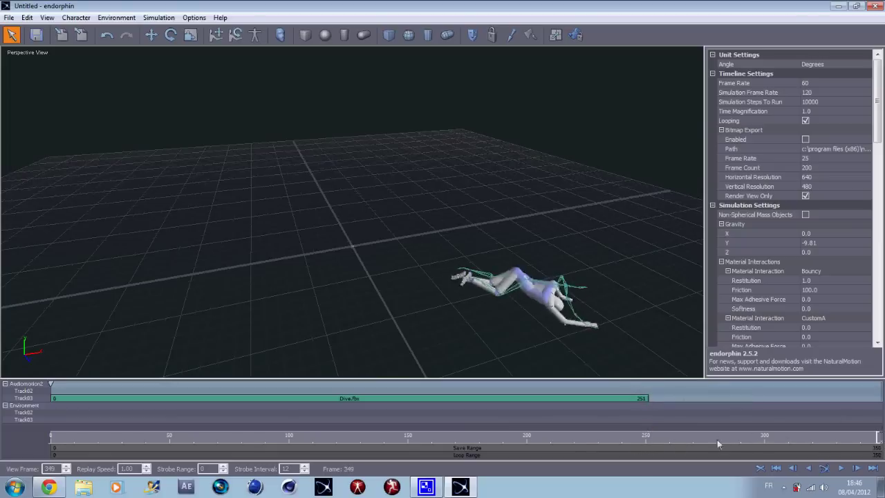
{"action": "left_click", "coordinate": [645, 437]}
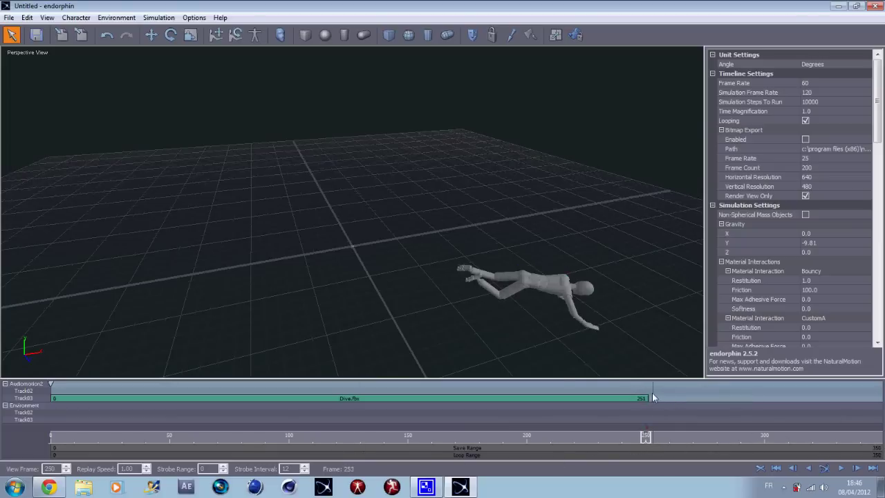
{"action": "mouse_move", "coordinate": [646, 437]}
{"action": "left_mouse_down"}
{"action": "mouse_move", "coordinate": [563, 441]}
{"action": "mouse_move", "coordinate": [652, 441]}
{"action": "mouse_move", "coordinate": [598, 437]}
{"action": "left_mouse_up"}
Trim the Dive.fbx event so it ends at frame 214 instead of 251.
{"action": "left_click_drag", "start_coordinate": [543, 304], "coordinate": [567, 254], "text": "alt"}
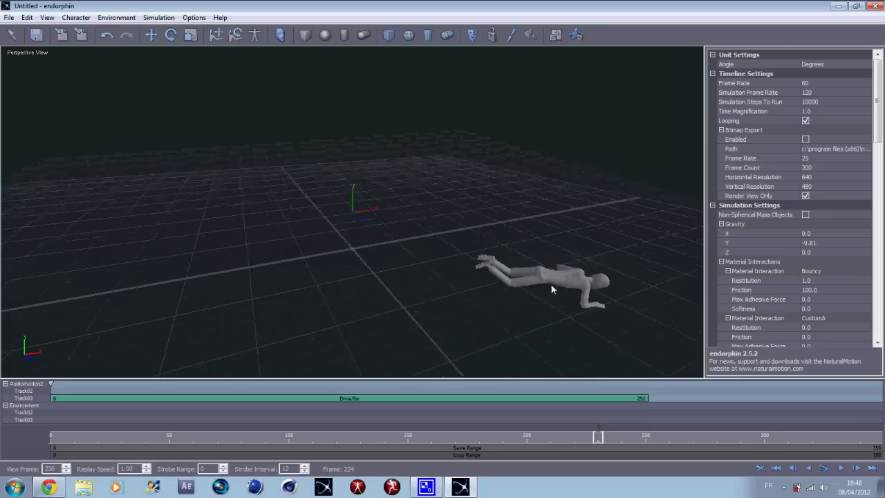
{"action": "left_click_drag", "start_coordinate": [599, 434], "coordinate": [560, 438]}
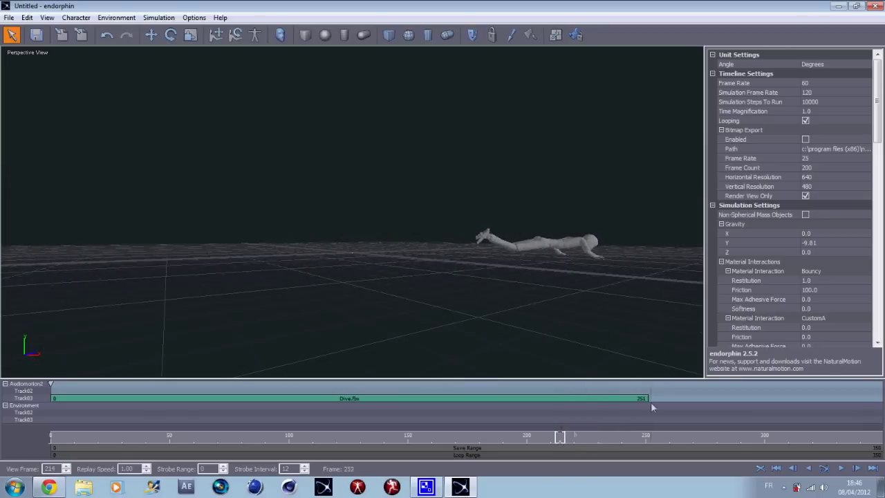
{"action": "left_click_drag", "start_coordinate": [648, 399], "coordinate": [577, 409]}
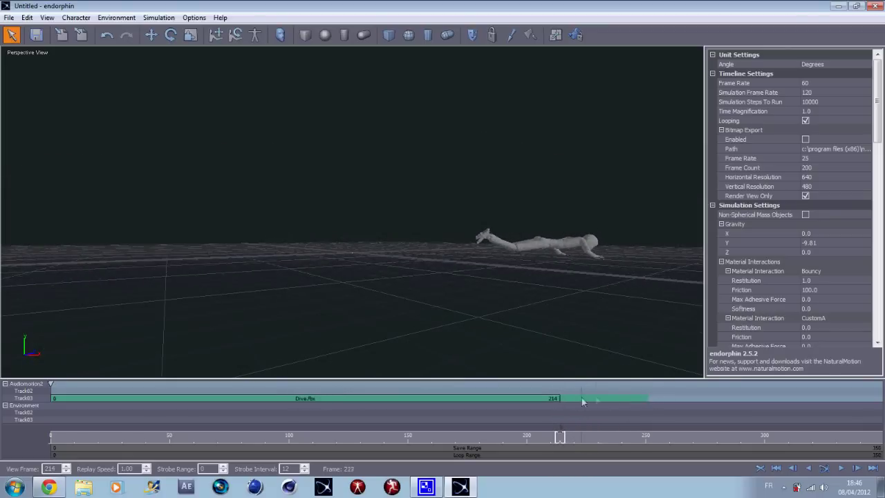
{"action": "right_click", "coordinate": [560, 399]}
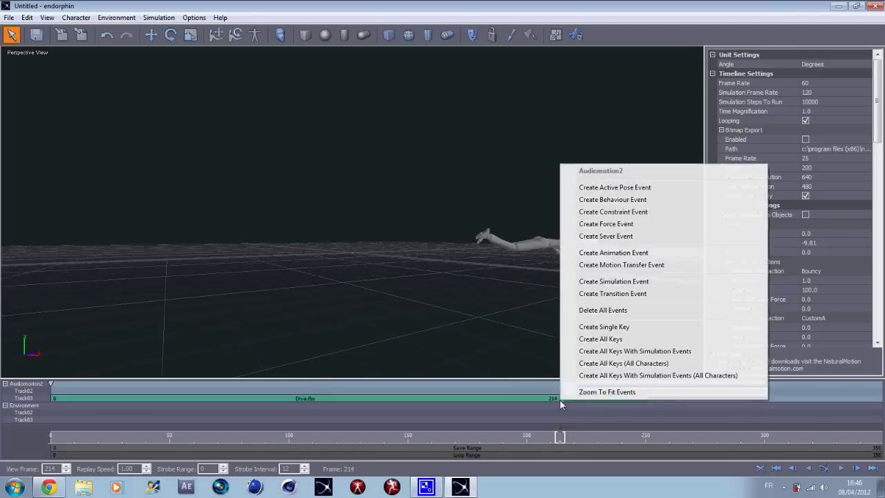
Add a Getup Front Fast.fbx animation event starting at frame 214.
{"action": "left_click", "coordinate": [569, 253]}
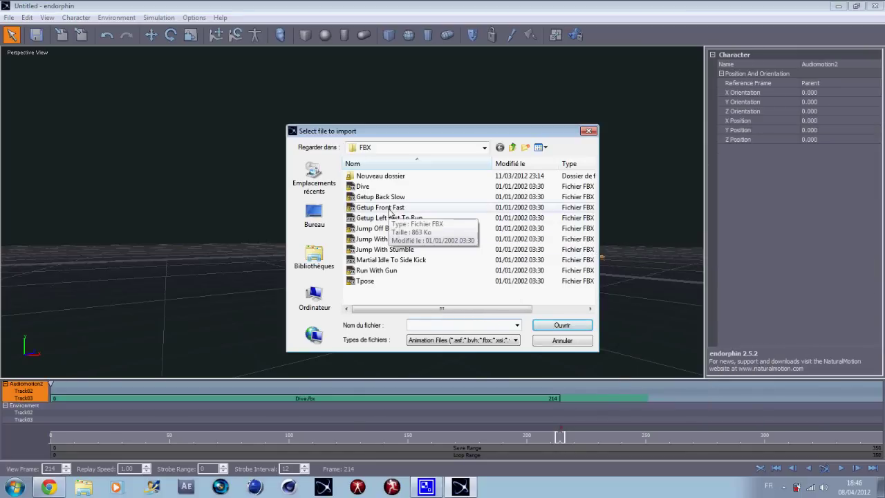
{"action": "left_click", "coordinate": [389, 209]}
{"action": "left_click", "coordinate": [577, 328]}
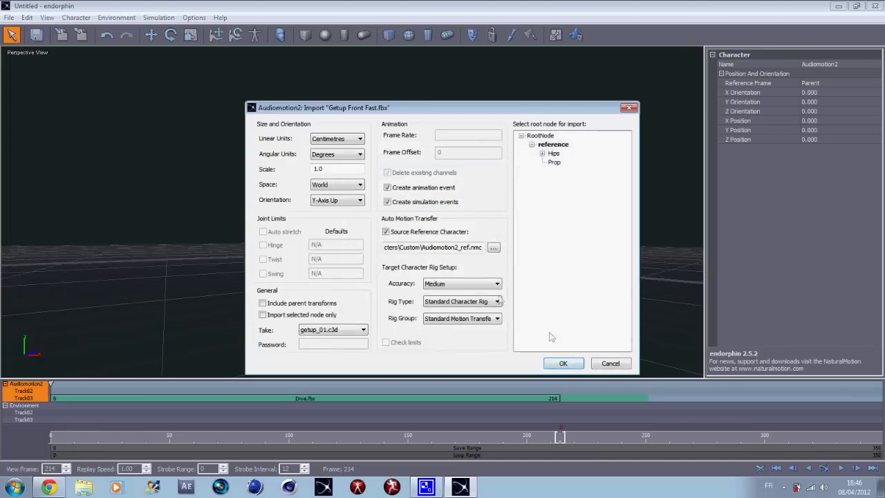
{"action": "left_click", "coordinate": [553, 367]}
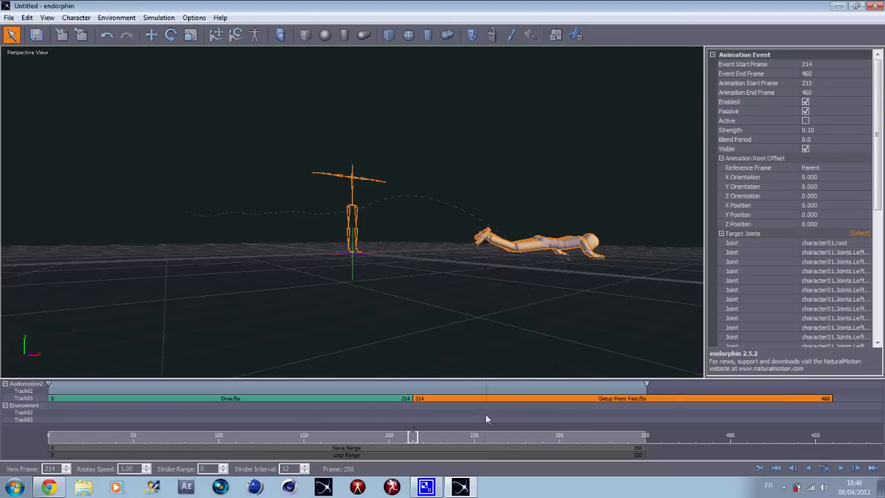
Simulate the combined dive and getup up to frame 392.
{"action": "left_click_drag", "start_coordinate": [434, 254], "coordinate": [444, 320], "text": "alt"}
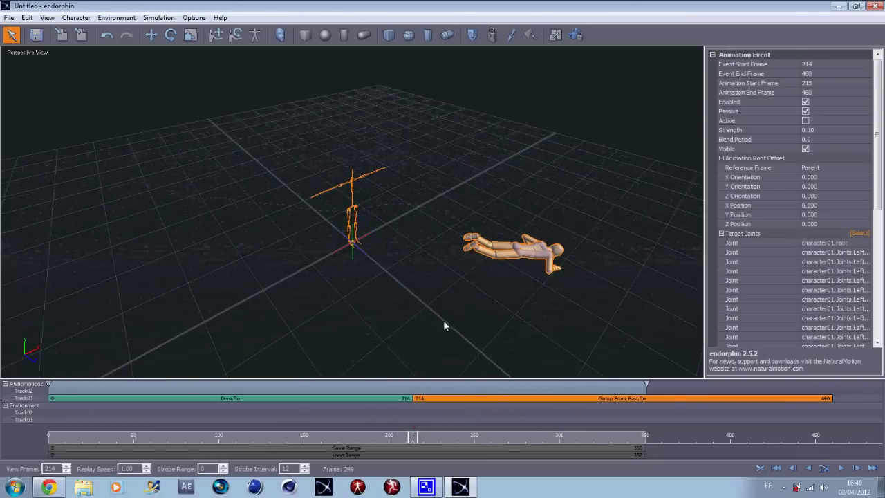
{"action": "left_click", "coordinate": [822, 468]}
{"action": "left_click_drag", "start_coordinate": [457, 237], "coordinate": [419, 201], "text": "alt"}
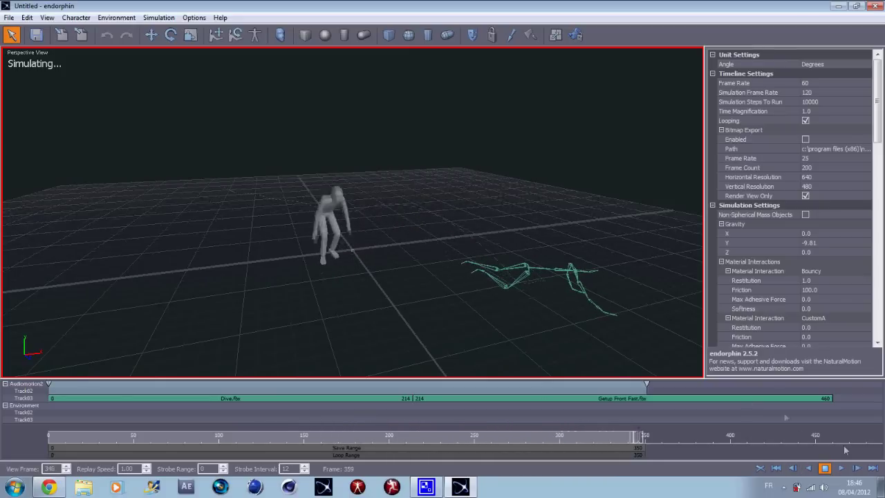
{"action": "left_click", "coordinate": [717, 440]}
At frame 214, select the Getup Front Fast event and move its skeleton along Z.
{"action": "left_click_drag", "start_coordinate": [716, 440], "coordinate": [418, 442]}
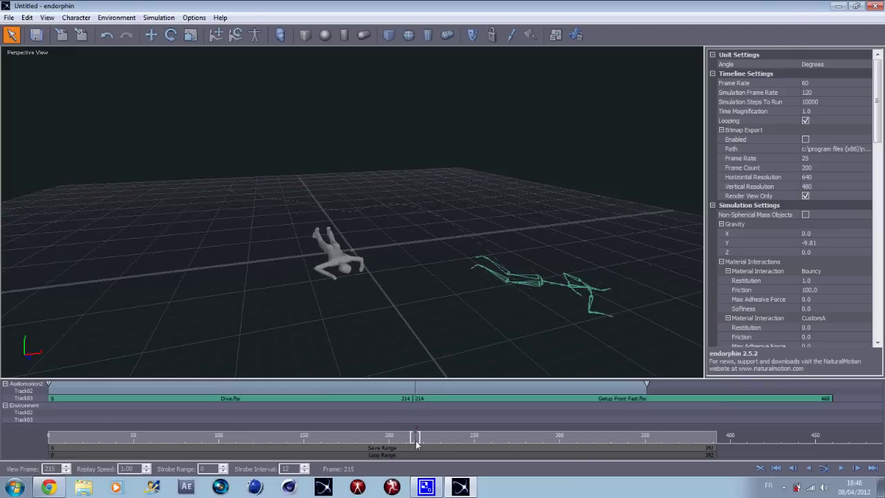
{"action": "left_click", "coordinate": [426, 399]}
{"action": "key", "text": "w"}
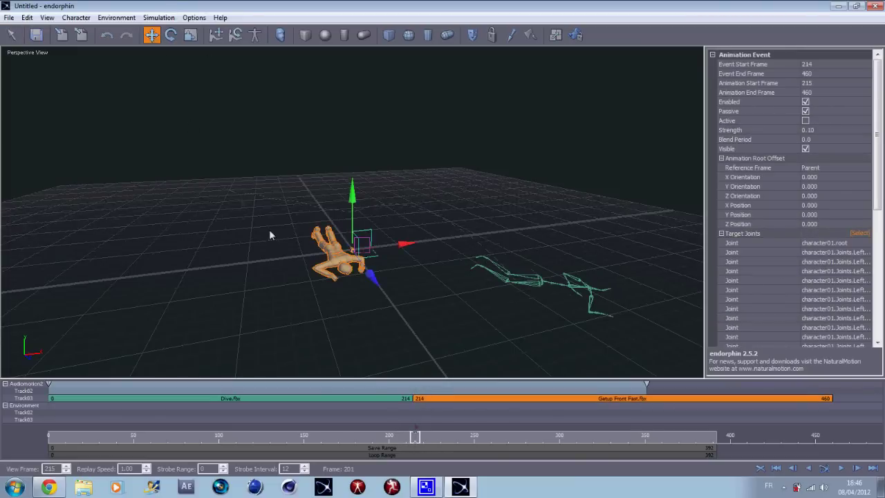
{"action": "left_click_drag", "start_coordinate": [367, 279], "coordinate": [459, 341]}
{"action": "left_click_drag", "start_coordinate": [455, 305], "coordinate": [450, 300]}
{"action": "key", "text": "q"}
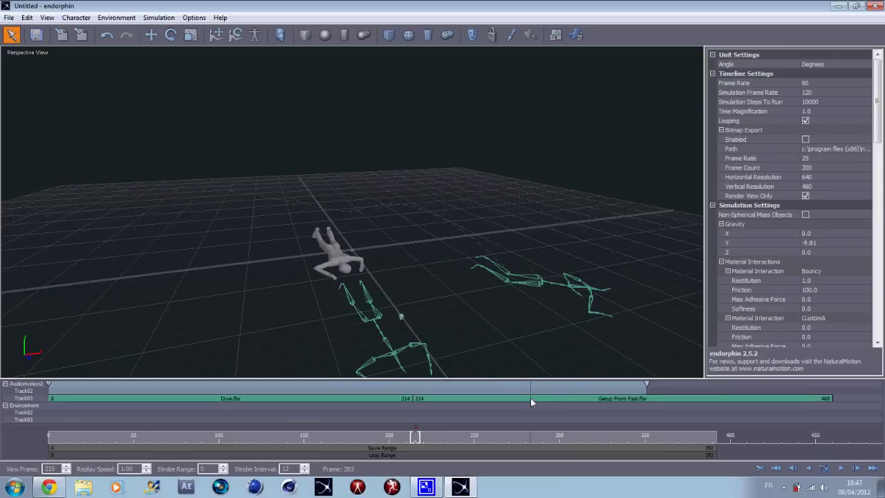
Shift the getup skeleton along X toward the fallen body.
{"action": "left_click", "coordinate": [531, 399]}
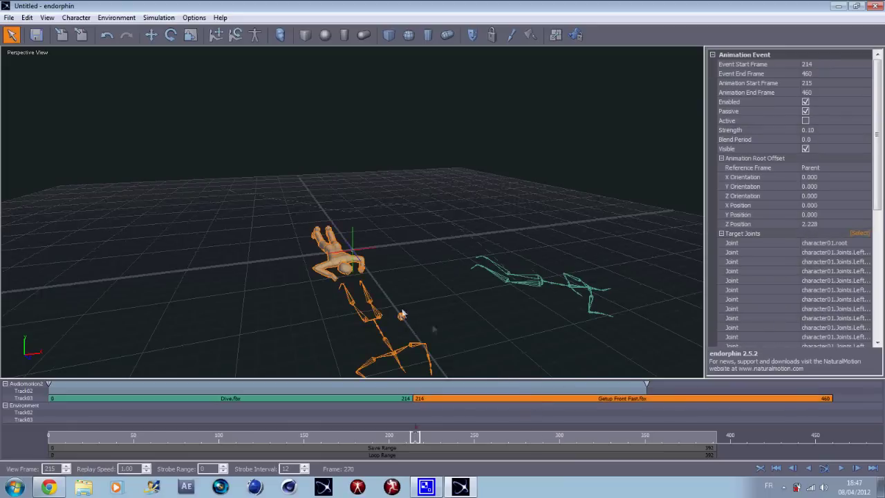
{"action": "left_click", "coordinate": [151, 34]}
{"action": "mouse_move", "coordinate": [448, 308]}
{"action": "left_mouse_down"}
{"action": "mouse_move", "coordinate": [570, 304]}
{"action": "mouse_move", "coordinate": [429, 278]}
{"action": "left_mouse_up"}
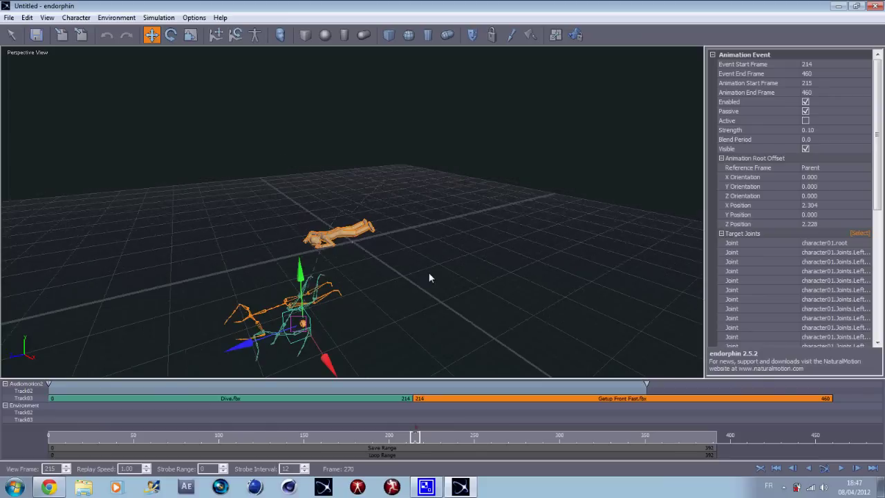
{"action": "mouse_move", "coordinate": [389, 292]}
{"action": "left_mouse_down", "text": "alt"}
{"action": "mouse_move", "coordinate": [420, 301]}
{"action": "mouse_move", "coordinate": [490, 263]}
{"action": "mouse_move", "coordinate": [387, 276]}
{"action": "mouse_move", "coordinate": [297, 262]}
{"action": "mouse_move", "coordinate": [424, 306]}
{"action": "mouse_move", "coordinate": [431, 274]}
{"action": "left_mouse_up", "text": "alt"}
Rotate the getup skeleton 36.365° about Y and place it at X 2.451, Z 1.895.
{"action": "key", "text": "w"}
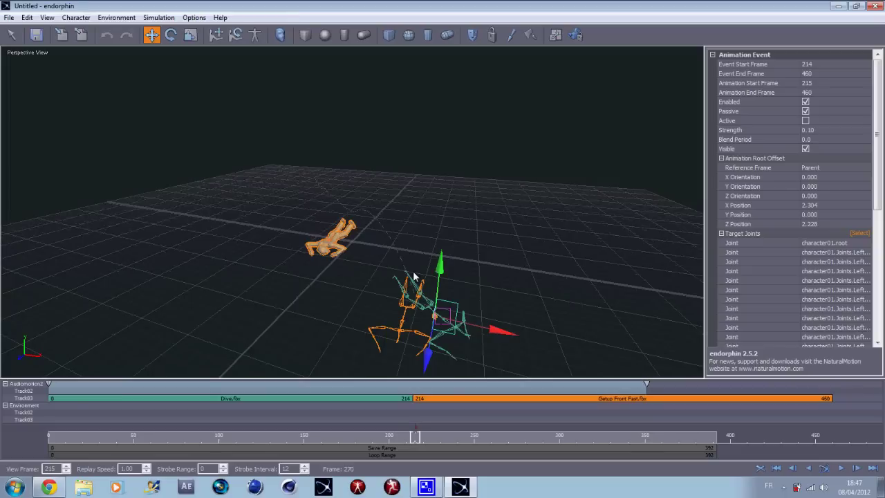
{"action": "key", "text": "e"}
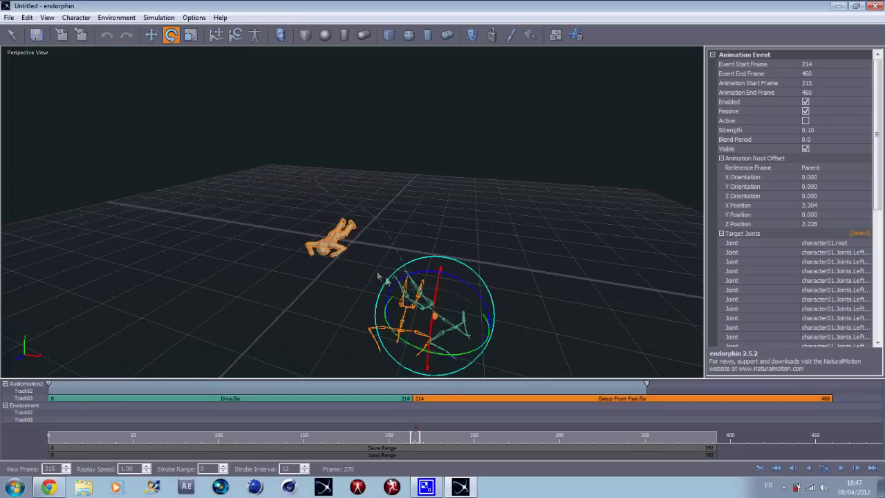
{"action": "left_click_drag", "start_coordinate": [401, 342], "coordinate": [436, 351]}
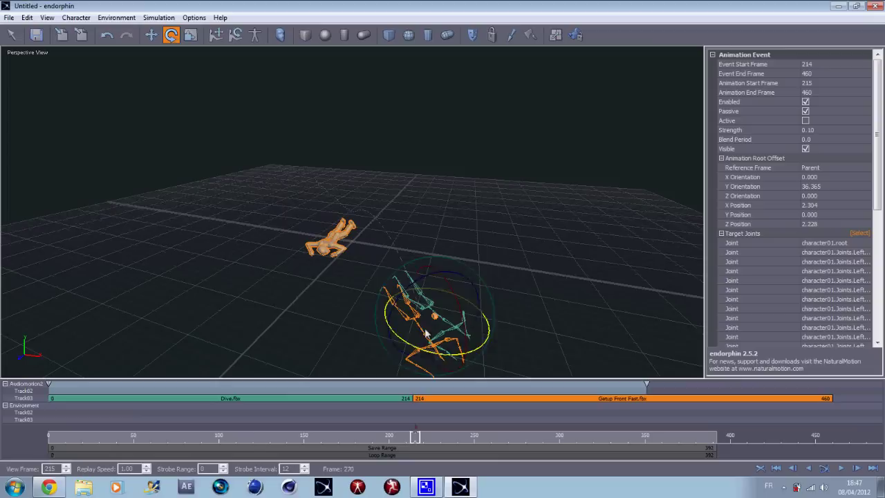
{"action": "left_click", "coordinate": [151, 35]}
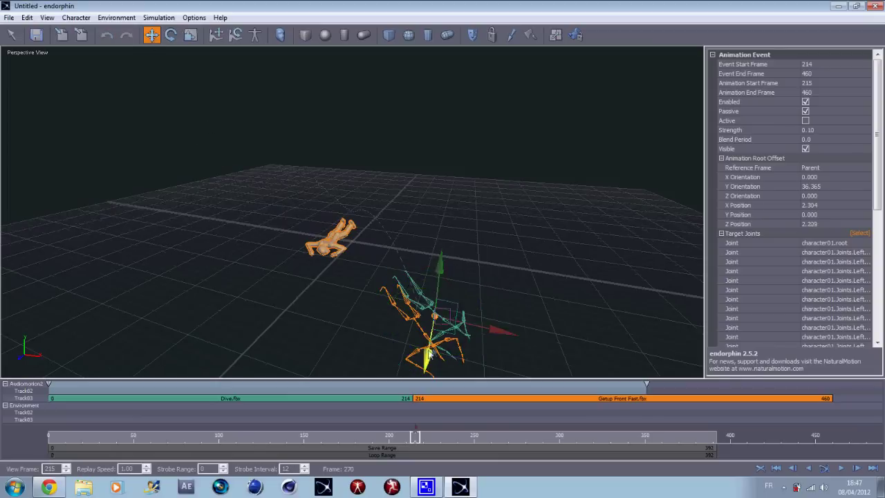
{"action": "left_click_drag", "start_coordinate": [445, 347], "coordinate": [443, 330]}
{"action": "mouse_move", "coordinate": [503, 311]}
{"action": "left_mouse_down"}
{"action": "mouse_move", "coordinate": [520, 312]}
{"action": "mouse_move", "coordinate": [482, 280]}
{"action": "left_mouse_up"}
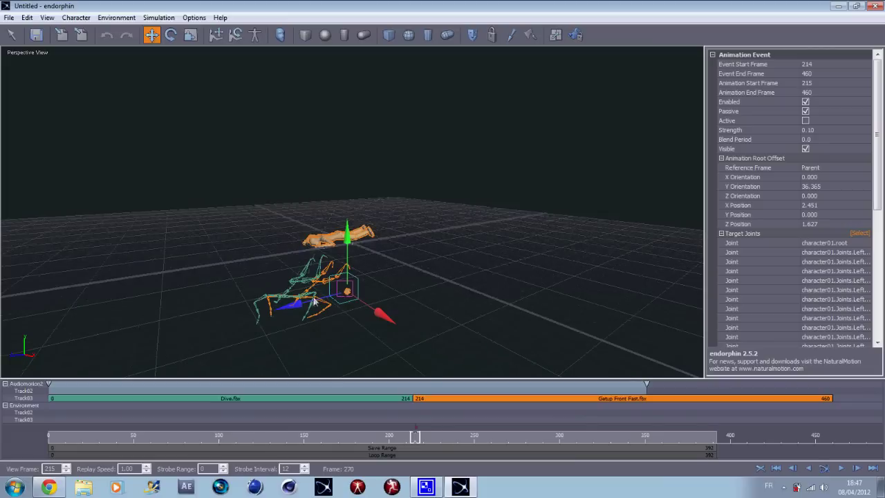
{"action": "mouse_move", "coordinate": [320, 297]}
{"action": "left_mouse_down"}
{"action": "mouse_move", "coordinate": [308, 304]}
{"action": "mouse_move", "coordinate": [477, 343]}
{"action": "left_mouse_up"}
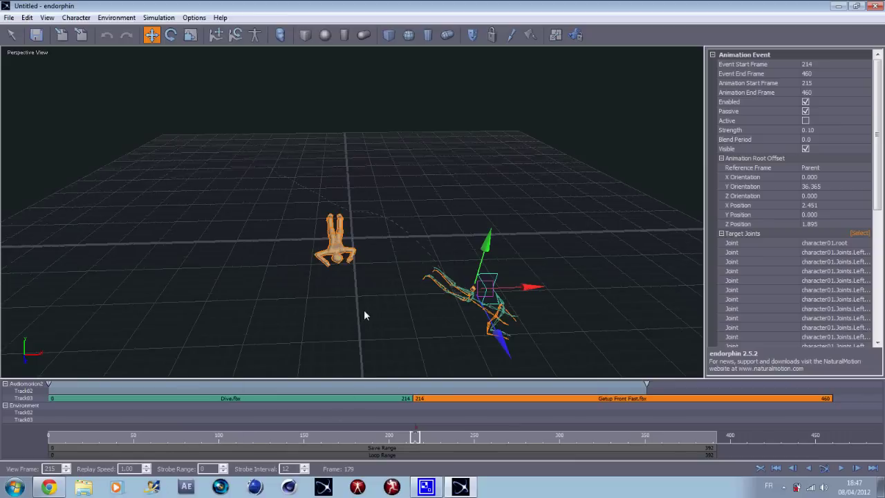
Simulate to check the getup's alignment with the landing.
{"action": "right_click", "coordinate": [414, 388]}
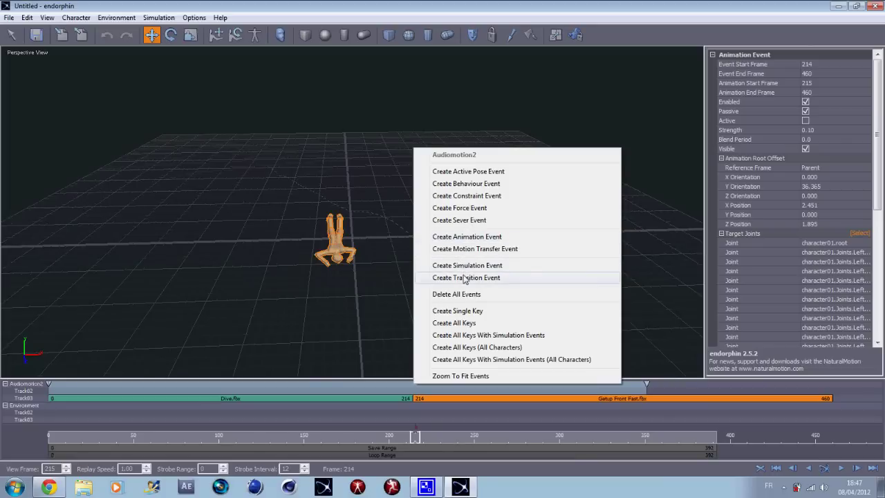
{"action": "left_click", "coordinate": [824, 468]}
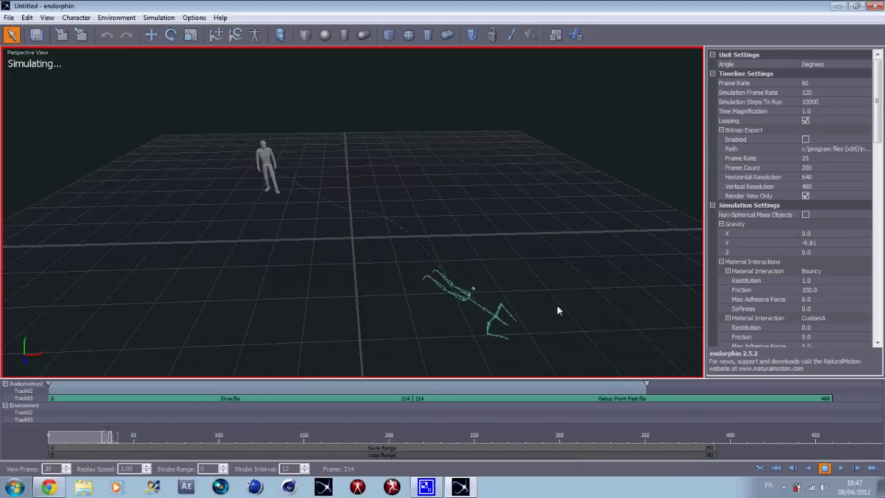
{"action": "left_click_drag", "start_coordinate": [618, 233], "coordinate": [640, 207], "text": "alt"}
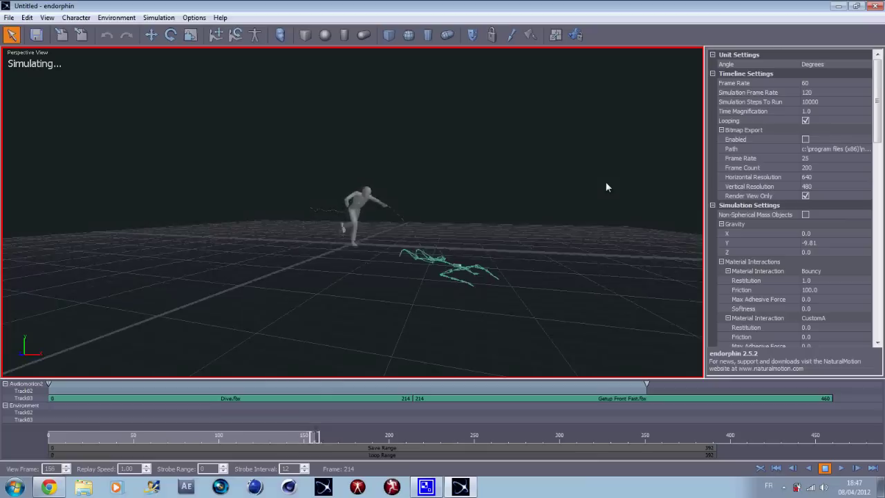
{"action": "left_click", "coordinate": [824, 469]}
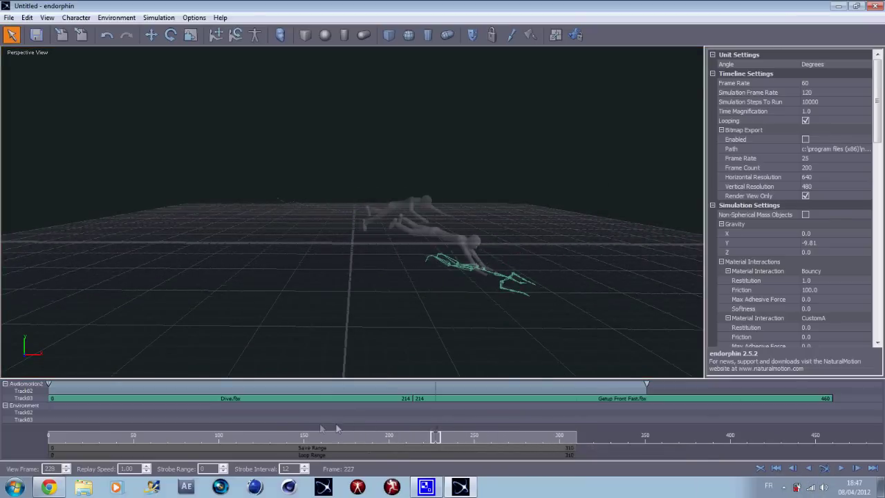
At frame 215, add a transition event spanning frames 214–229.
{"action": "left_click_drag", "start_coordinate": [355, 439], "coordinate": [416, 443]}
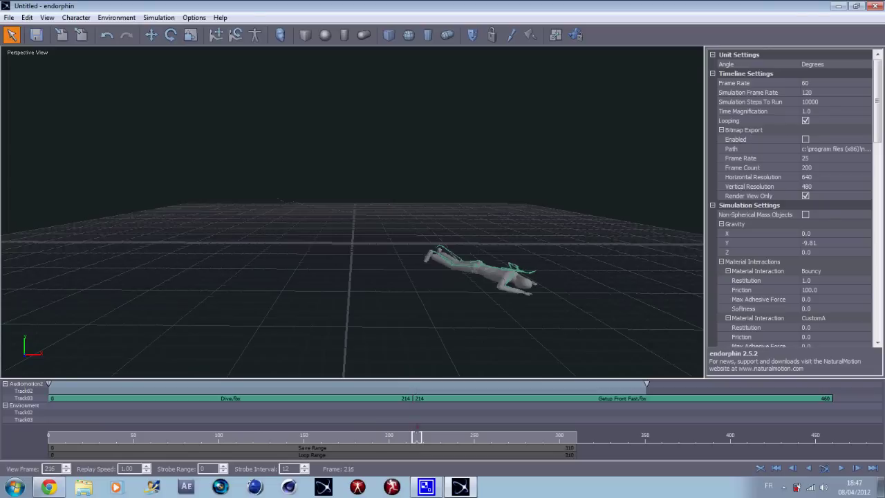
{"action": "right_click", "coordinate": [414, 385]}
{"action": "left_click", "coordinate": [449, 283]}
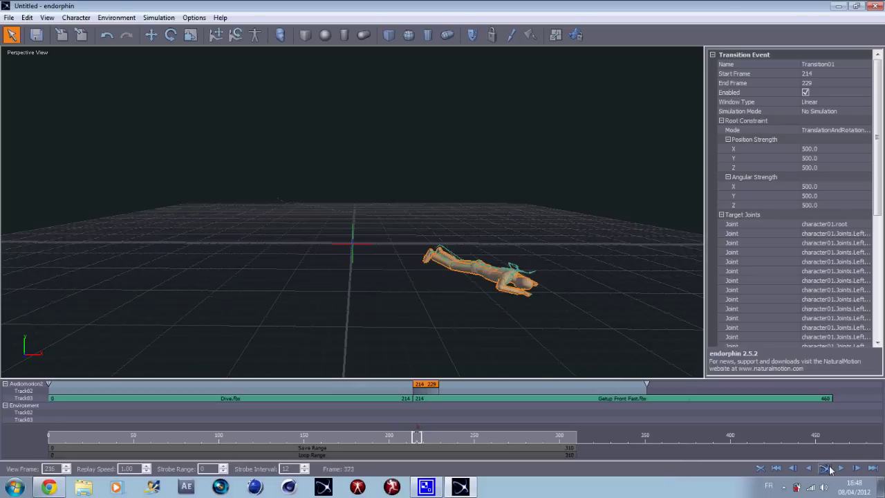
Simulate the dive with the transition and inspect the landing at frame 221.
{"action": "left_click_drag", "start_coordinate": [418, 441], "coordinate": [111, 437]}
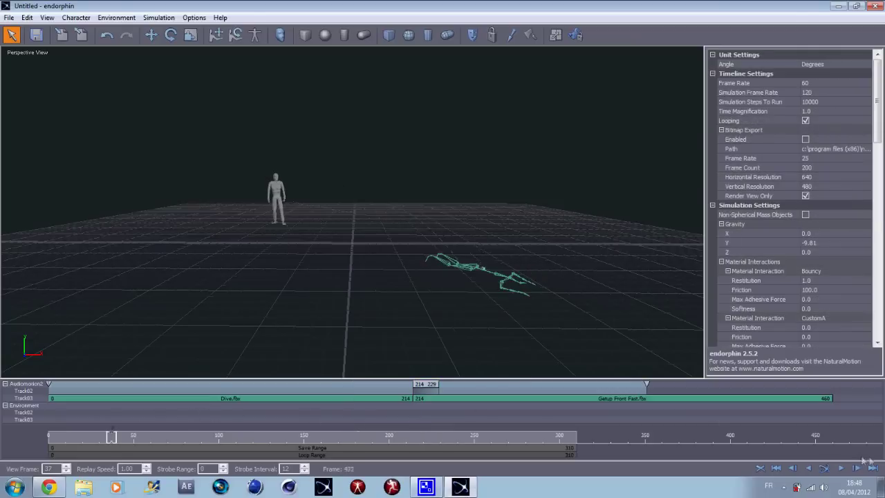
{"action": "left_click", "coordinate": [823, 468]}
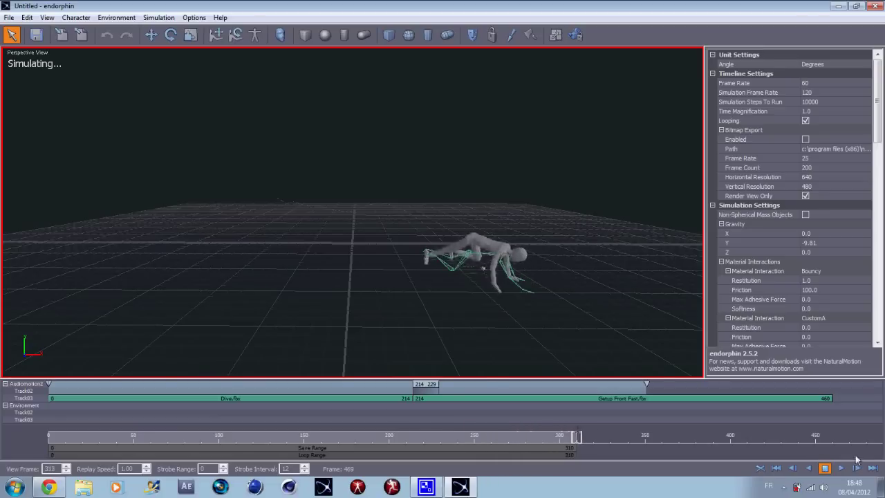
{"action": "left_click", "coordinate": [824, 468]}
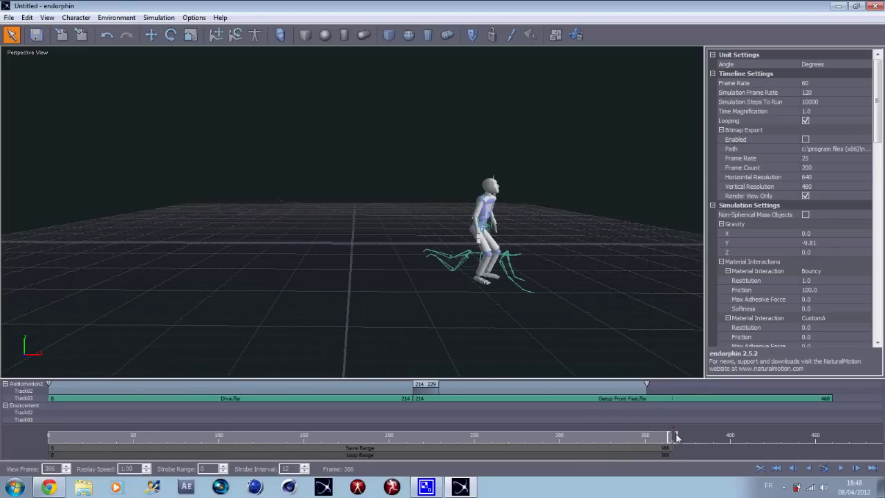
{"action": "mouse_move", "coordinate": [588, 356]}
{"action": "left_mouse_down", "text": "alt"}
{"action": "mouse_move", "coordinate": [517, 301]}
{"action": "mouse_move", "coordinate": [461, 289]}
{"action": "mouse_move", "coordinate": [508, 317]}
{"action": "left_mouse_up", "text": "alt"}
{"action": "mouse_move", "coordinate": [670, 436]}
{"action": "left_mouse_down"}
{"action": "mouse_move", "coordinate": [409, 436]}
{"action": "mouse_move", "coordinate": [605, 436]}
{"action": "left_mouse_up"}
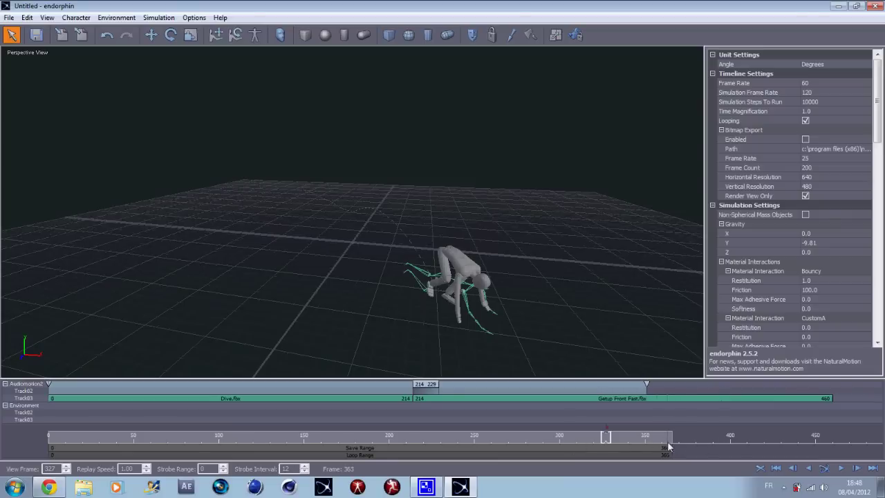
Rerun the full simulation and check the pose at frame 400.
{"action": "left_click", "coordinate": [826, 469]}
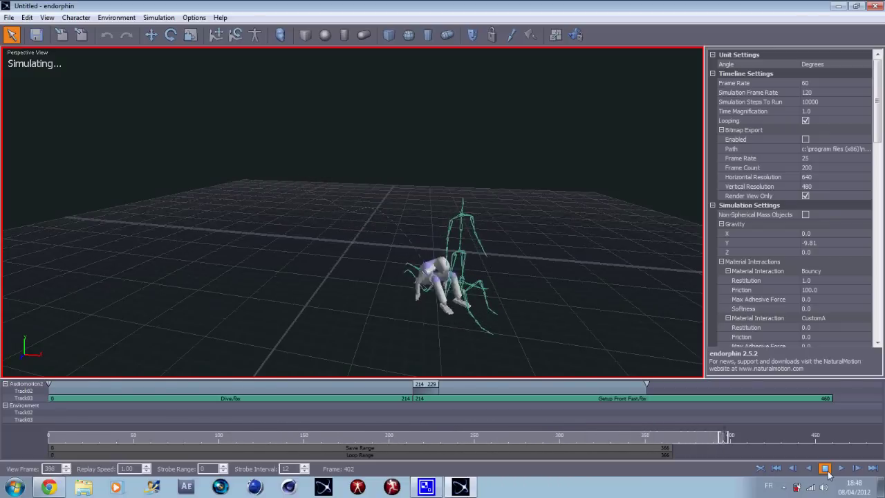
{"action": "left_click", "coordinate": [825, 468]}
{"action": "left_click_drag", "start_coordinate": [795, 435], "coordinate": [669, 435]}
{"action": "left_click", "coordinate": [8, 17]}
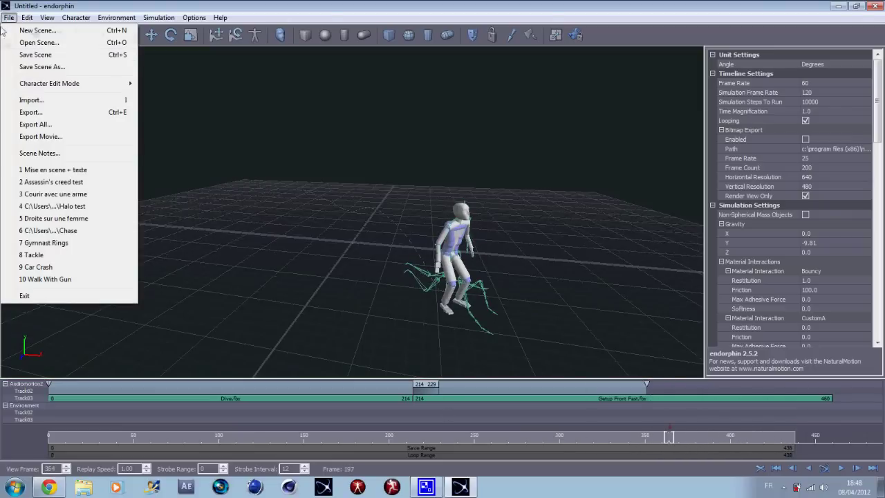
Export the animation as FBX 6.0 named tuto, replacing the existing tuto.fbx.
{"action": "left_click", "coordinate": [44, 122]}
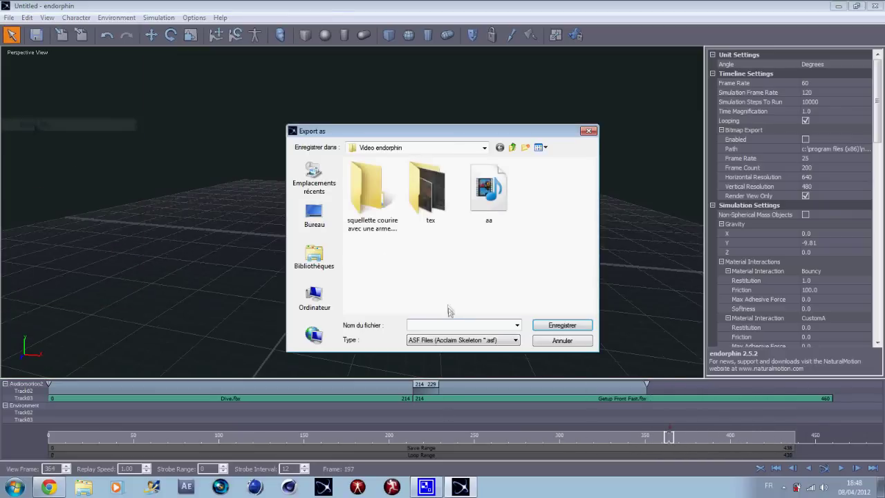
{"action": "left_click", "coordinate": [453, 340]}
{"action": "left_click", "coordinate": [446, 379]}
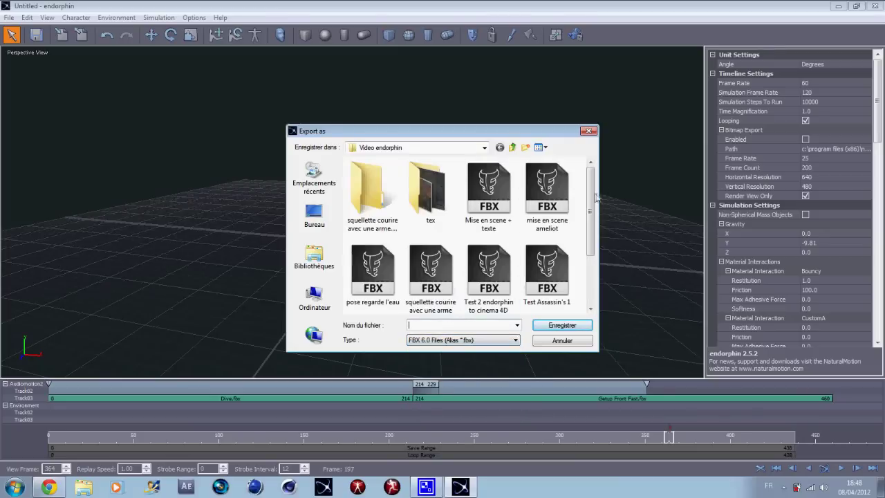
{"action": "scroll", "coordinate": [596, 198], "scroll_direction": "down", "scroll_amount": 2}
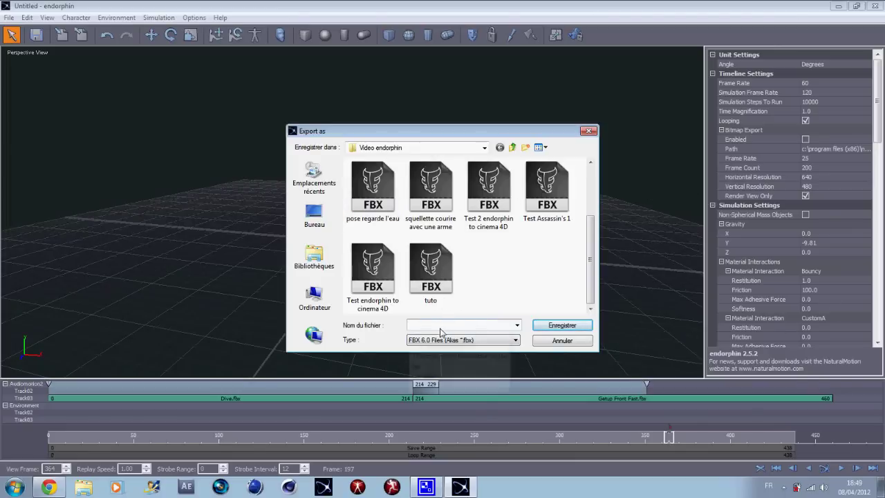
{"action": "type", "text": "tuto"}
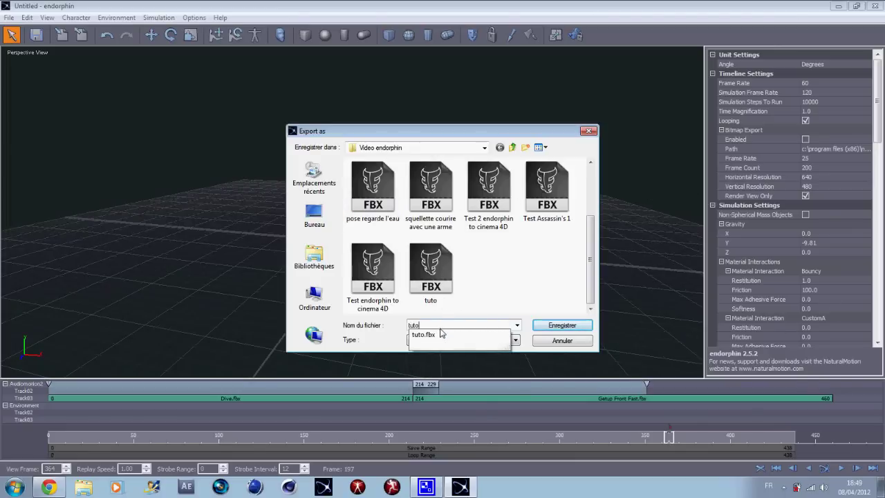
{"action": "left_click", "coordinate": [551, 325]}
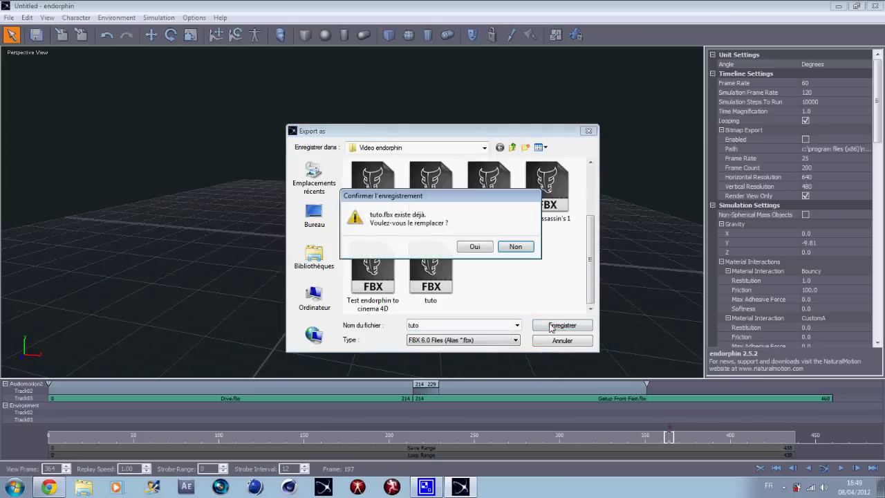
{"action": "left_click", "coordinate": [474, 247]}
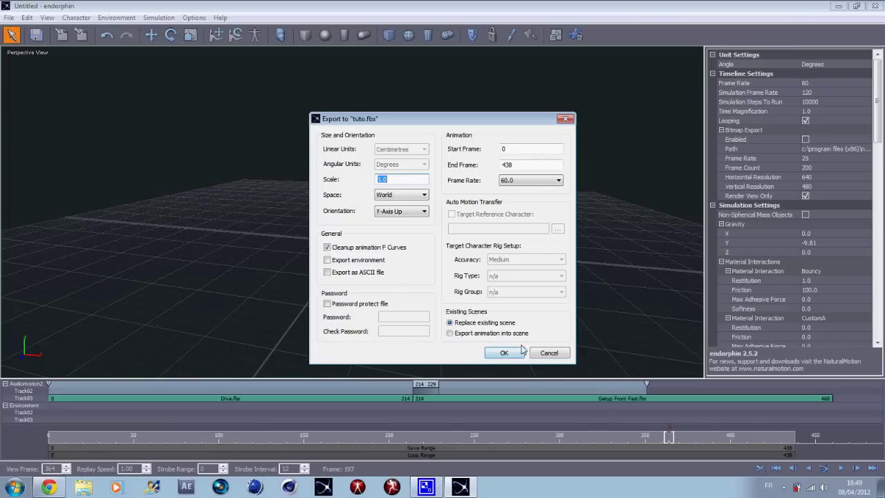
Accept the FBX options as a single file, then close endorphin without saving.
{"action": "left_click", "coordinate": [516, 352]}
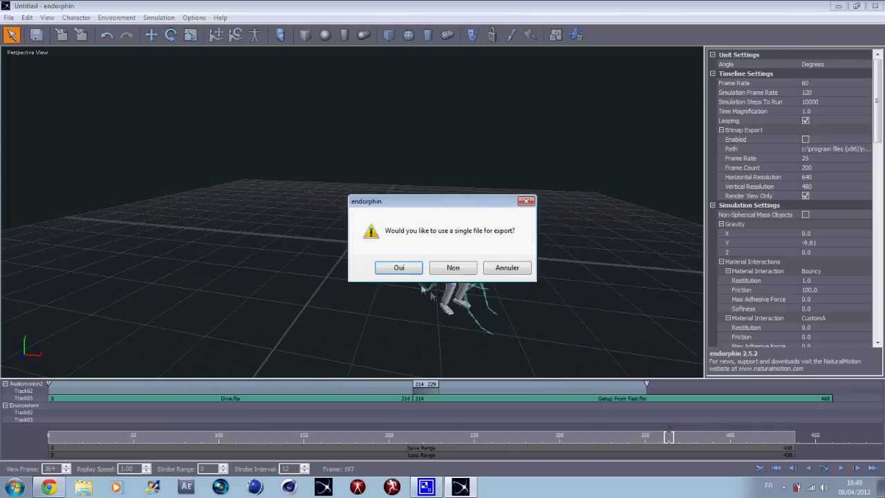
{"action": "left_click", "coordinate": [399, 267]}
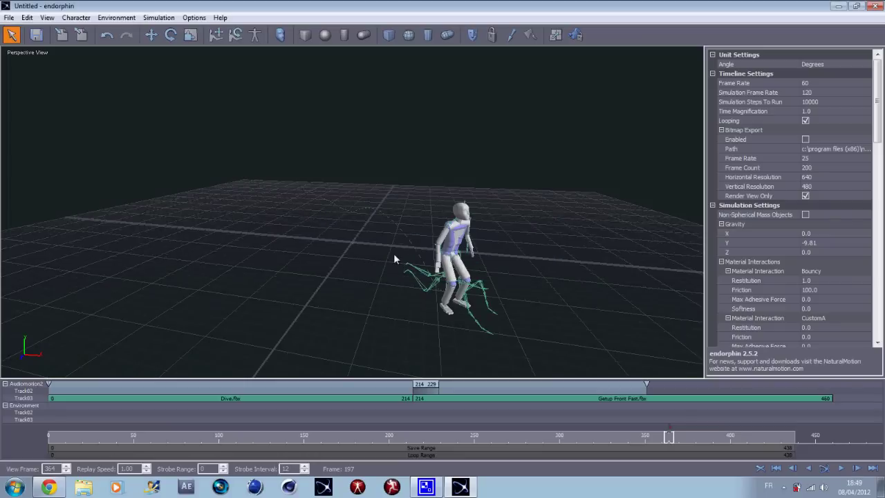
{"action": "left_click", "coordinate": [879, 8]}
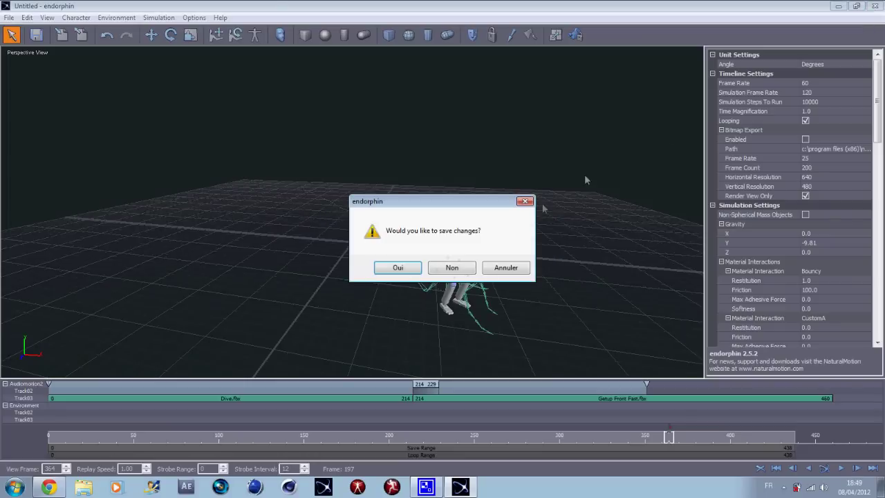
{"action": "left_click", "coordinate": [468, 269]}
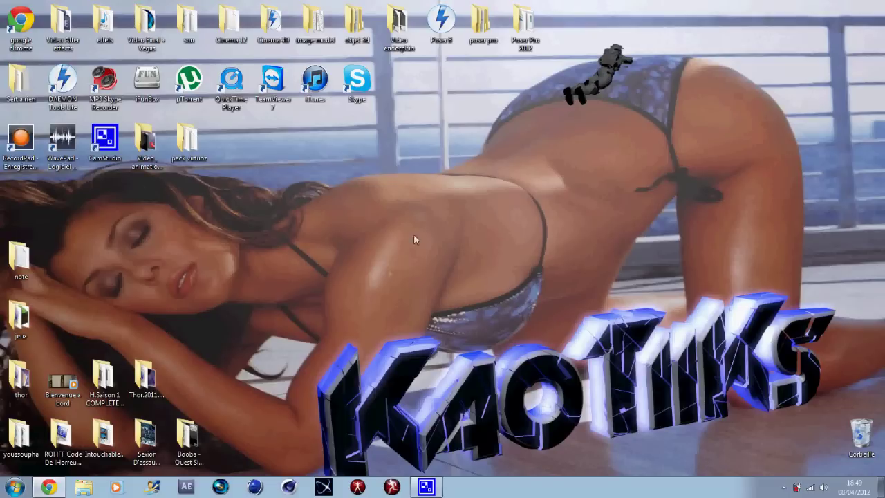
Launch Cinema 4D Studio R13 from the taskbar.
{"action": "left_click", "coordinate": [291, 493]}
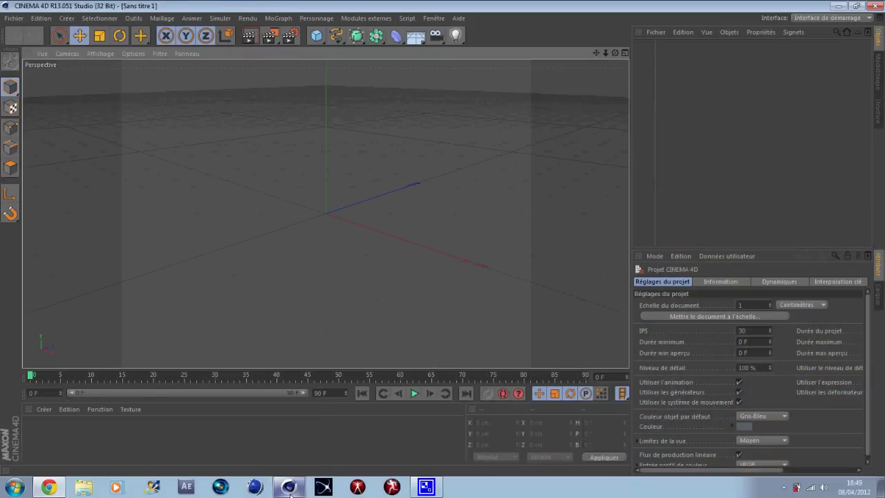
Start opening a file and search the Desktop for 'endor' to find the exported tuto file.
{"action": "left_click", "coordinate": [14, 18]}
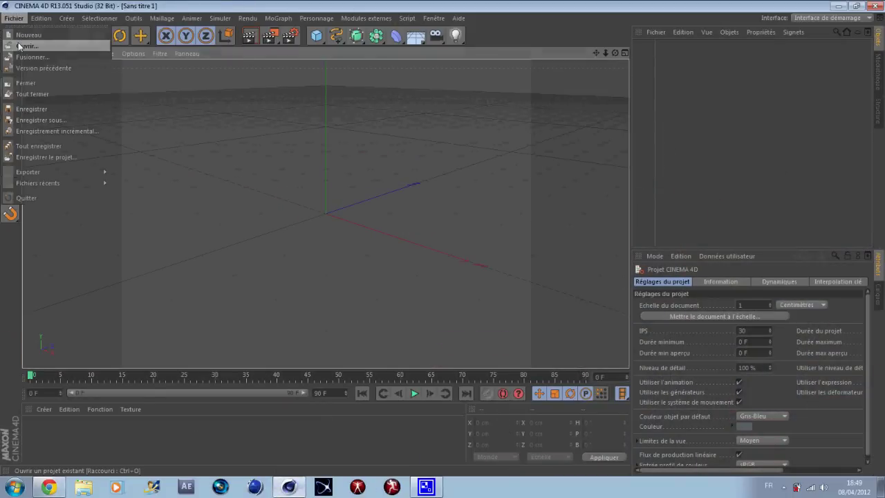
{"action": "left_click", "coordinate": [20, 46]}
{"action": "left_click", "coordinate": [49, 99]}
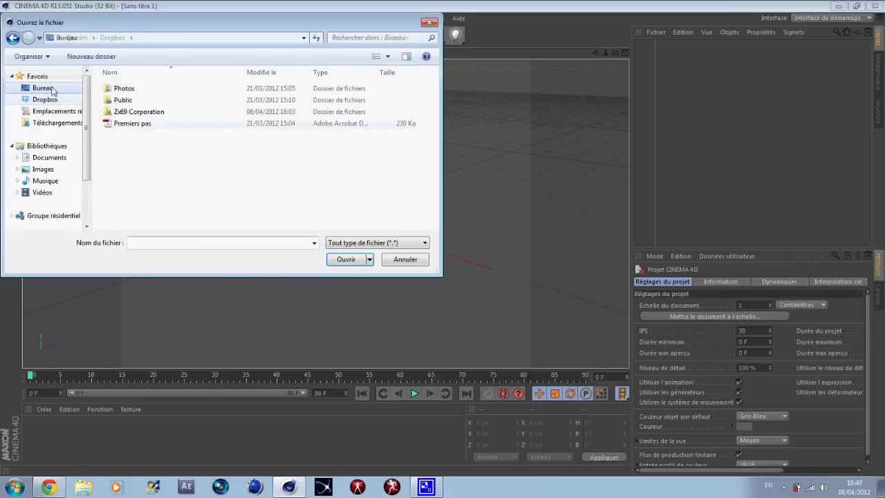
{"action": "left_click", "coordinate": [53, 90]}
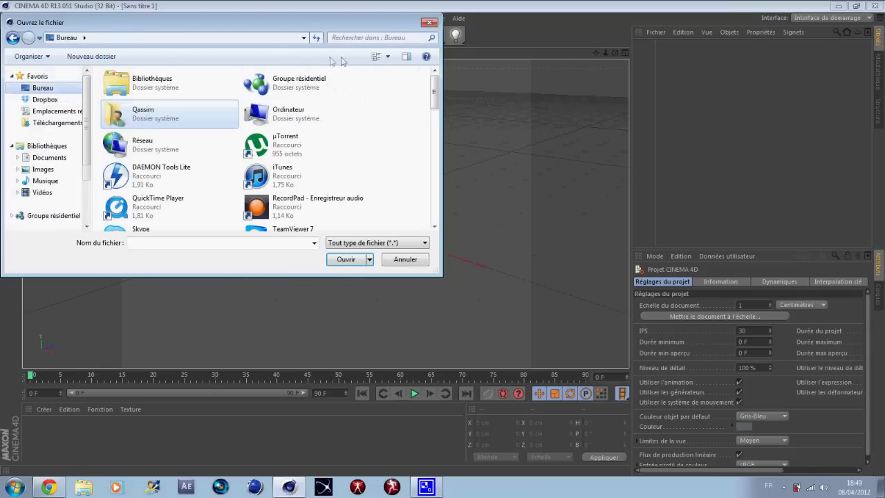
{"action": "left_click", "coordinate": [411, 38]}
{"action": "type", "text": "endor"}
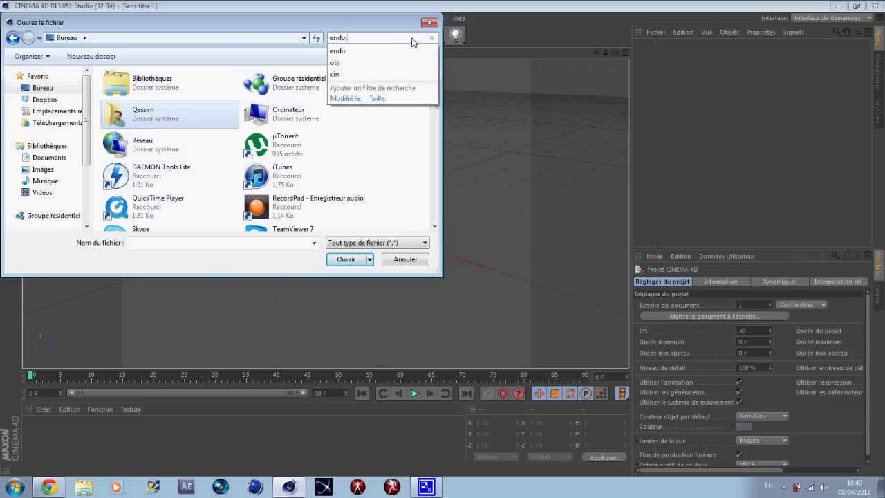
Open tuto.fbx, accepting both FBX import prompts.
{"action": "left_click", "coordinate": [193, 162]}
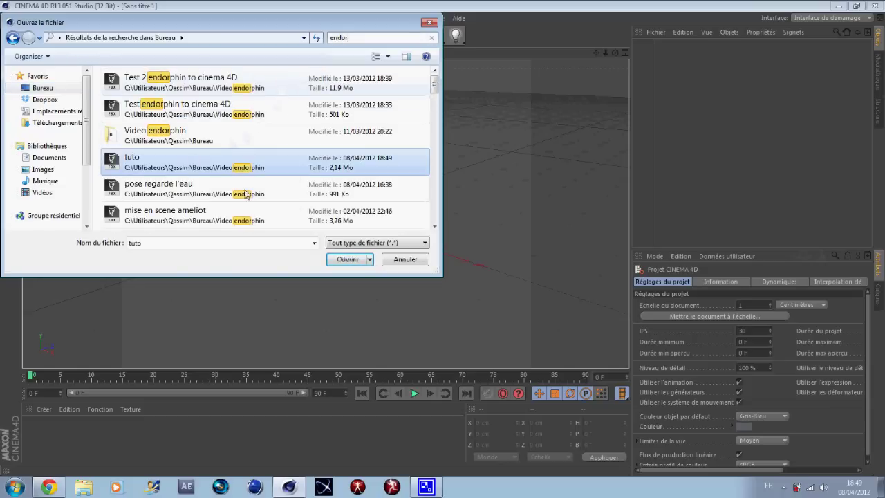
{"action": "left_click", "coordinate": [348, 259]}
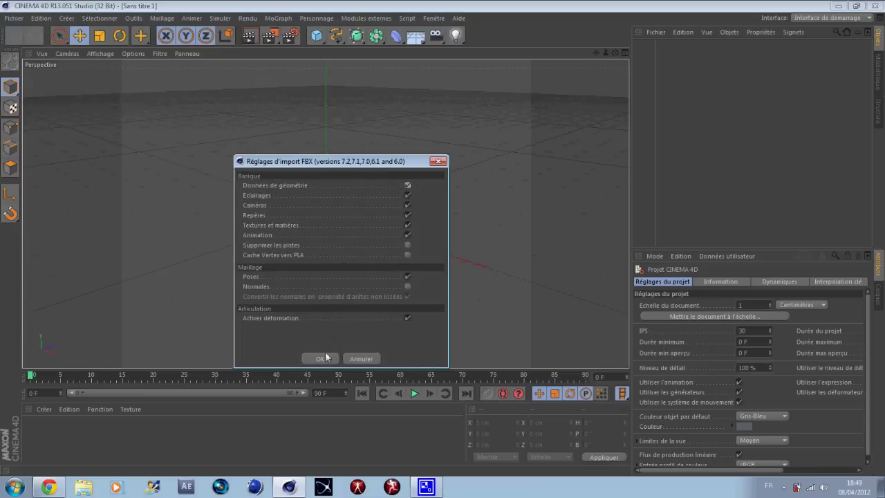
{"action": "left_click", "coordinate": [323, 357]}
{"action": "left_click", "coordinate": [308, 423]}
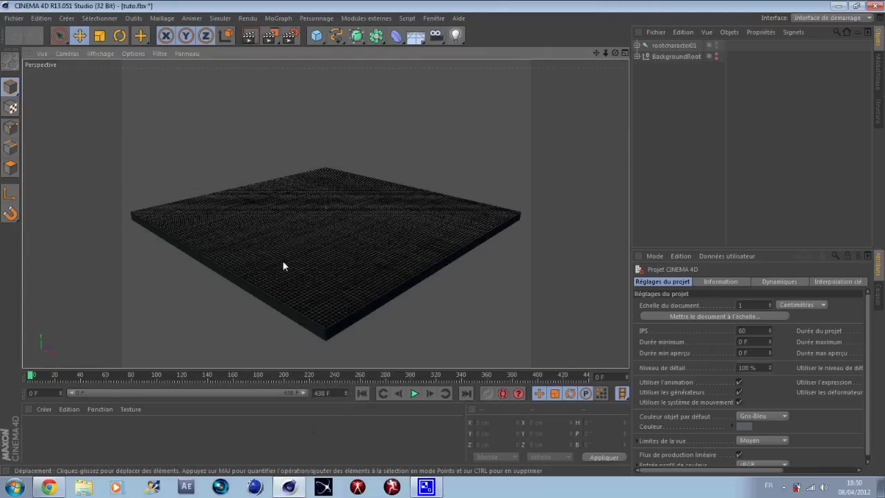
{"action": "scroll", "coordinate": [282, 260], "scroll_direction": "up", "scroll_amount": 2}
{"action": "scroll", "coordinate": [305, 255], "scroll_direction": "up", "scroll_amount": 2}
{"action": "scroll", "coordinate": [330, 247], "scroll_direction": "up", "scroll_amount": 2}
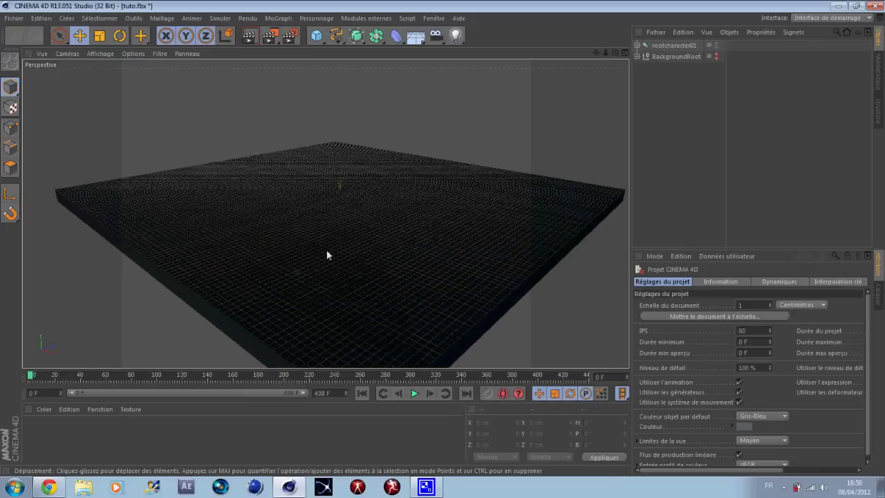
Delete the BackgroundRoot group along with its background plane.
{"action": "left_click", "coordinate": [190, 297]}
{"action": "left_click_drag", "start_coordinate": [443, 242], "coordinate": [470, 239], "text": "alt"}
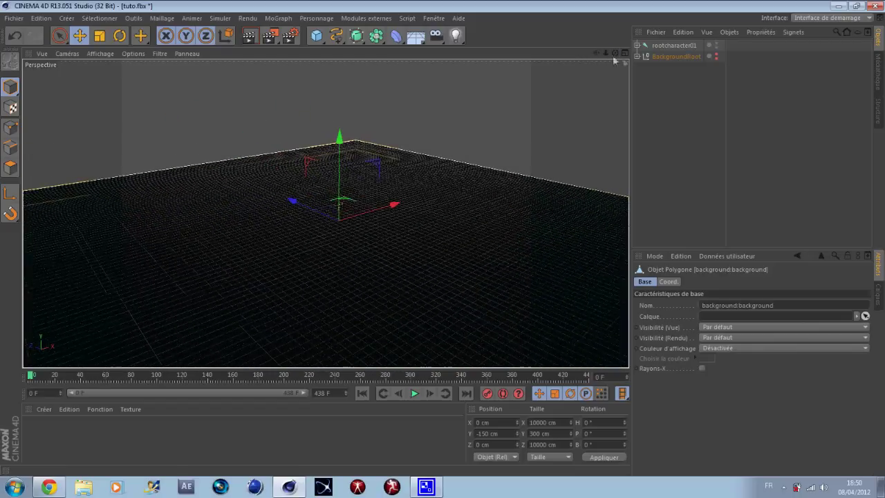
{"action": "left_click", "coordinate": [668, 58]}
{"action": "key", "text": "Delete"}
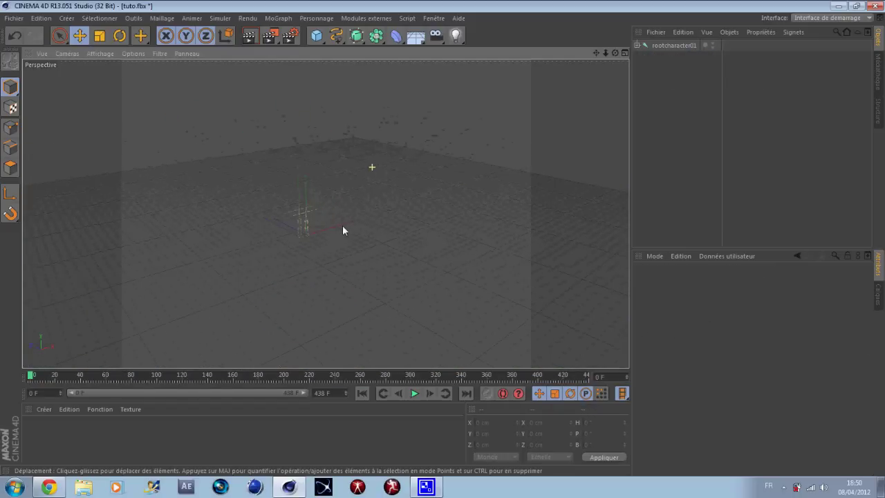
Inspect the remaining rootcharacter01 rig, scrubbing the animation to frames 12–13 and back to 0.
{"action": "right_click_drag", "start_coordinate": [342, 228], "coordinate": [463, 159], "text": "alt"}
{"action": "mouse_move", "coordinate": [599, 132]}
{"action": "right_mouse_down", "text": "alt"}
{"action": "mouse_move", "coordinate": [304, 173]}
{"action": "mouse_move", "coordinate": [298, 343]}
{"action": "right_mouse_up", "text": "alt"}
{"action": "right_click_drag", "start_coordinate": [340, 236], "coordinate": [320, 256], "text": "alt"}
{"action": "left_click_drag", "start_coordinate": [325, 212], "coordinate": [444, 248], "text": "alt"}
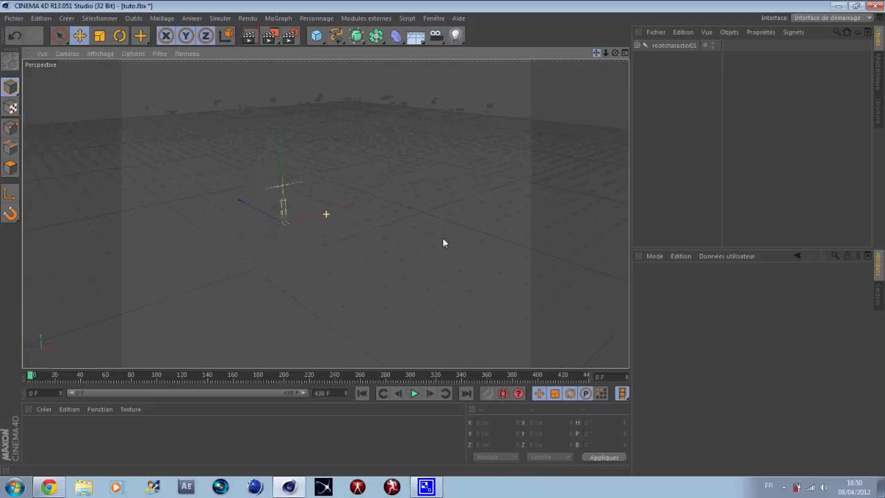
{"action": "mouse_move", "coordinate": [30, 375]}
{"action": "left_mouse_down"}
{"action": "mouse_move", "coordinate": [542, 380]}
{"action": "mouse_move", "coordinate": [33, 374]}
{"action": "left_mouse_up"}
{"action": "scroll", "coordinate": [295, 154], "scroll_direction": "up", "scroll_amount": 2}
{"action": "scroll", "coordinate": [322, 286], "scroll_direction": "up", "scroll_amount": 3}
{"action": "scroll", "coordinate": [367, 166], "scroll_direction": "up", "scroll_amount": 3}
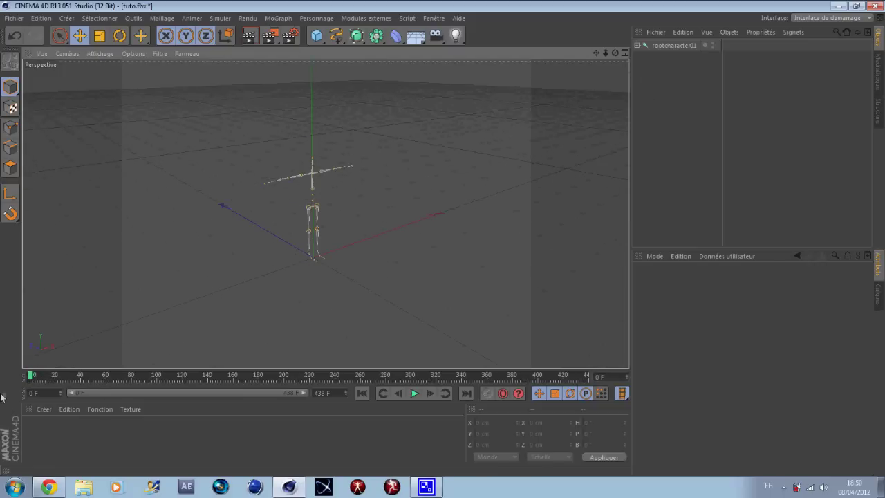
{"action": "left_click", "coordinate": [46, 375]}
{"action": "left_click_drag", "start_coordinate": [46, 376], "coordinate": [31, 375]}
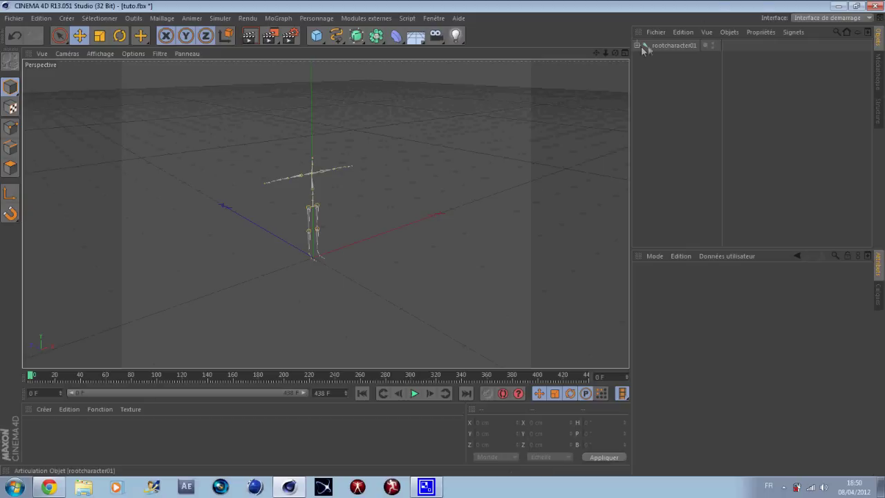
{"action": "left_click", "coordinate": [14, 18]}
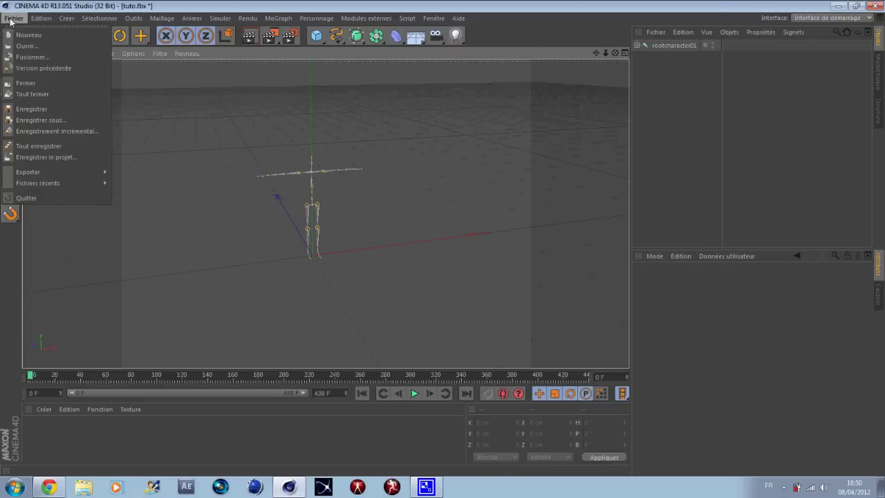
Start a Fusionner merge and browse to the objet 3d > Personnage > masterchief folder.
{"action": "left_click", "coordinate": [27, 57]}
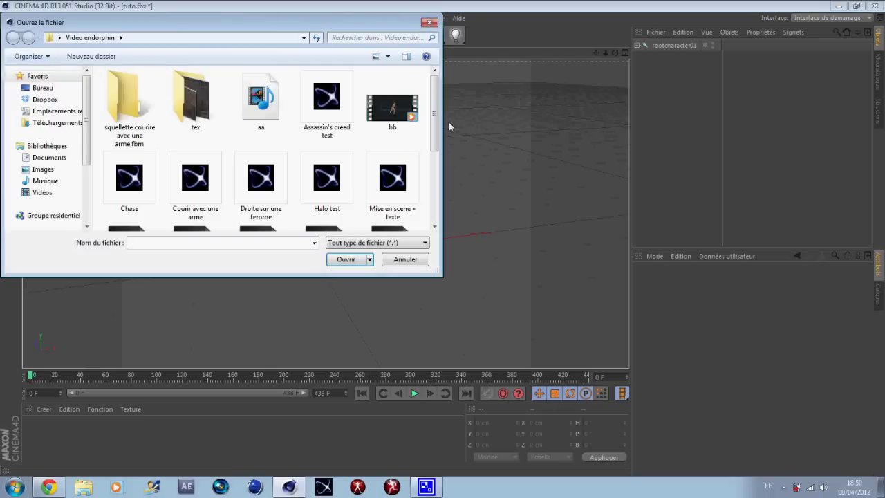
{"action": "left_click", "coordinate": [43, 88]}
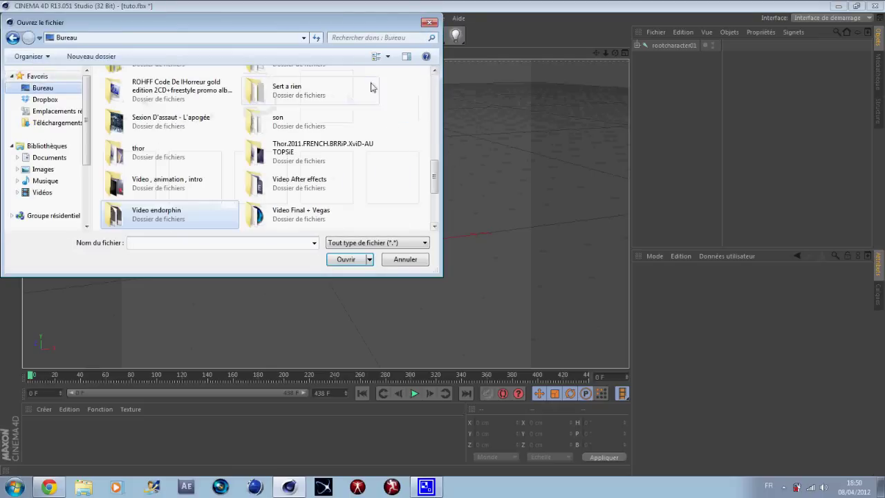
{"action": "left_click", "coordinate": [372, 38]}
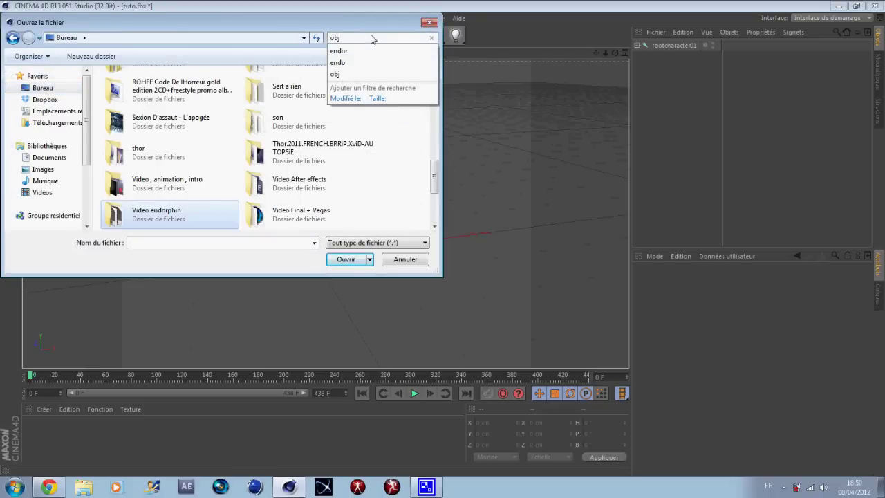
{"action": "type", "text": "obj"}
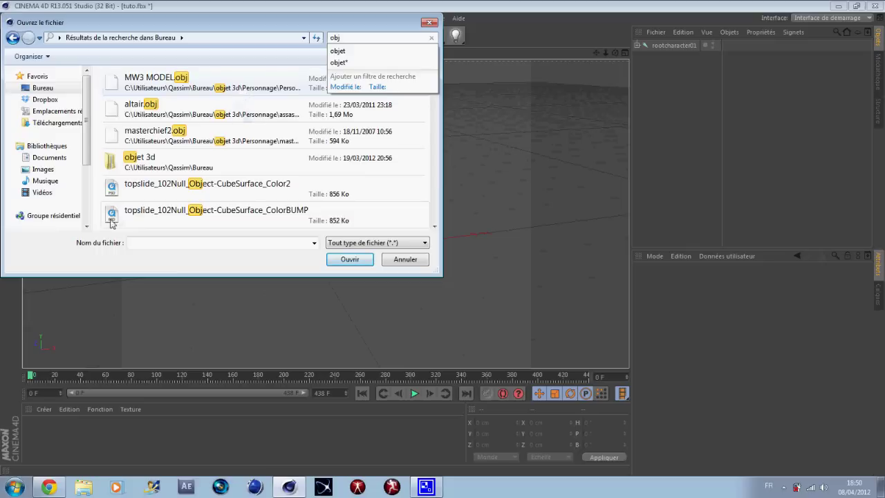
{"action": "double_click", "coordinate": [146, 160]}
{"action": "double_click", "coordinate": [142, 112]}
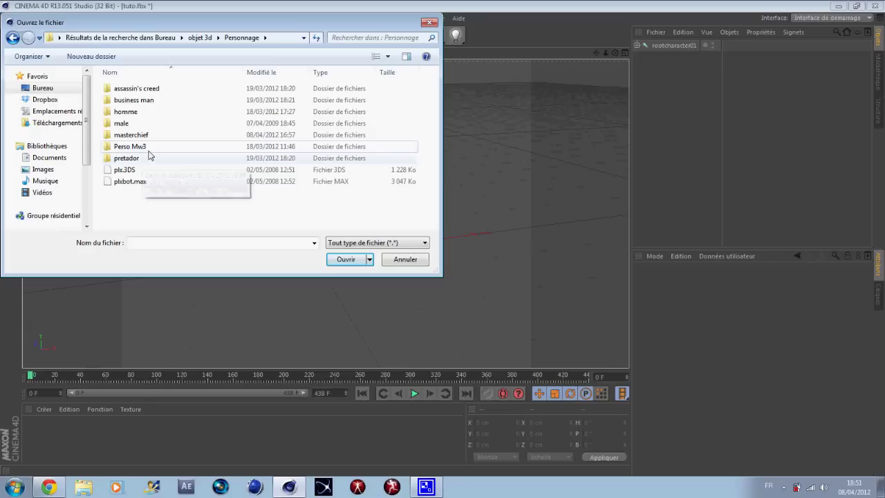
{"action": "left_click", "coordinate": [145, 138]}
{"action": "double_click", "coordinate": [147, 140]}
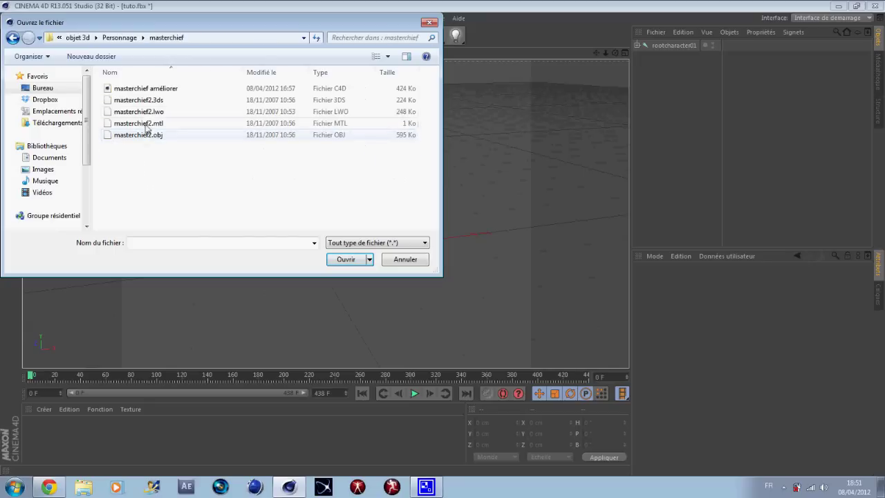
Merge the 'masterchief améliorer' file, then deselect it and view the character from the side.
{"action": "left_click", "coordinate": [155, 91]}
{"action": "left_click", "coordinate": [344, 261]}
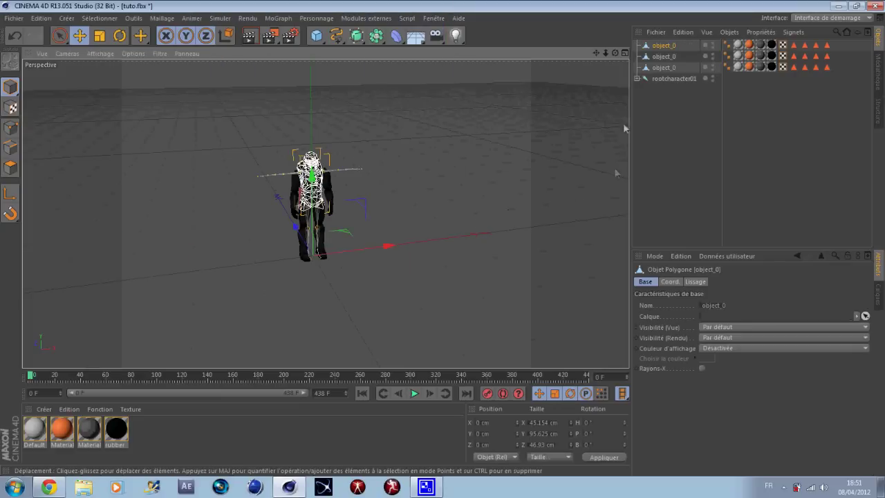
{"action": "left_click", "coordinate": [365, 195]}
{"action": "scroll", "coordinate": [426, 169], "scroll_direction": "up", "scroll_amount": 2}
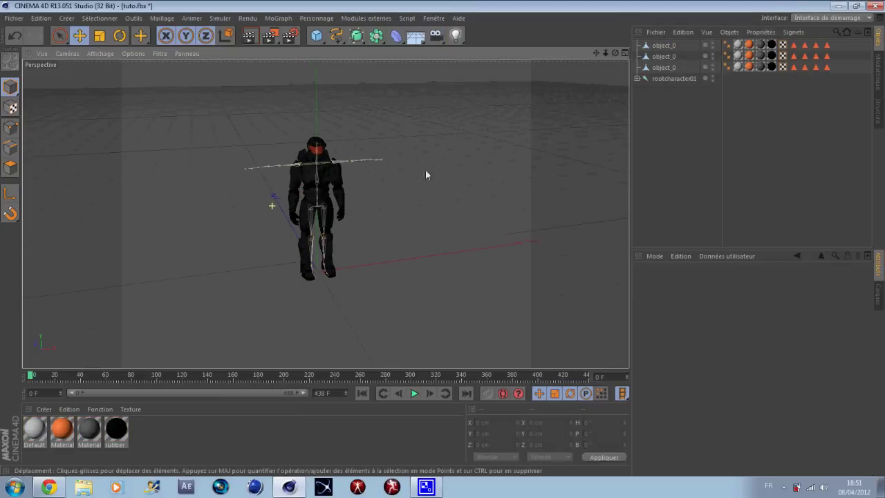
{"action": "left_click_drag", "start_coordinate": [442, 238], "coordinate": [443, 237], "text": "alt"}
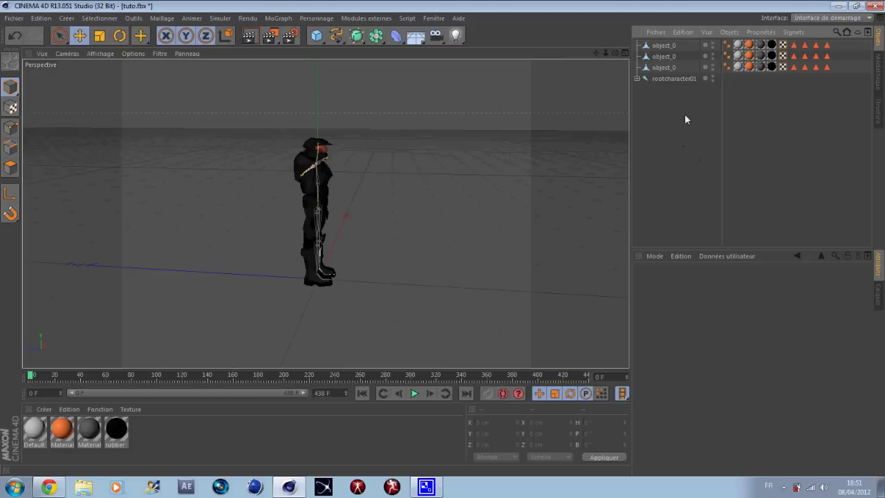
{"action": "left_click_drag", "start_coordinate": [440, 238], "coordinate": [443, 238], "text": "alt"}
{"action": "left_click", "coordinate": [673, 45]}
{"action": "left_click", "coordinate": [670, 56]}
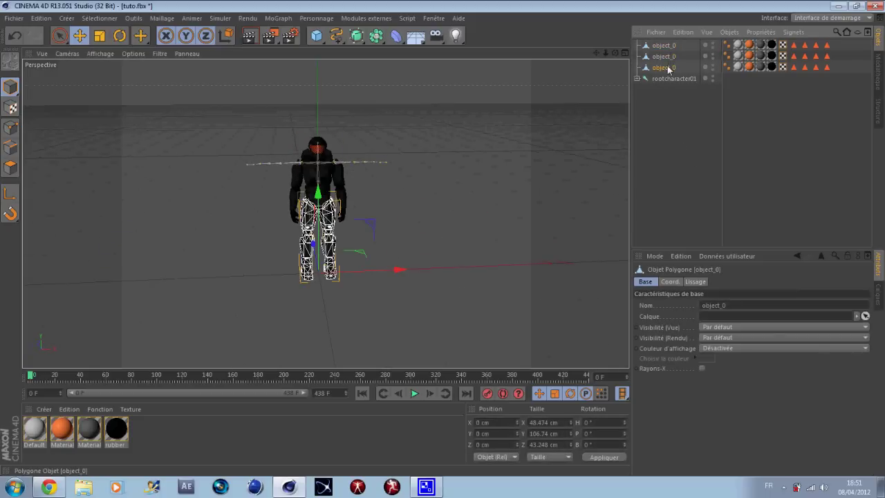
{"action": "left_click", "coordinate": [670, 67]}
{"action": "left_click", "coordinate": [665, 56]}
{"action": "left_click", "coordinate": [665, 45]}
{"action": "scroll", "coordinate": [414, 181], "scroll_direction": "up", "scroll_amount": 3}
{"action": "scroll", "coordinate": [484, 159], "scroll_direction": "up", "scroll_amount": 2}
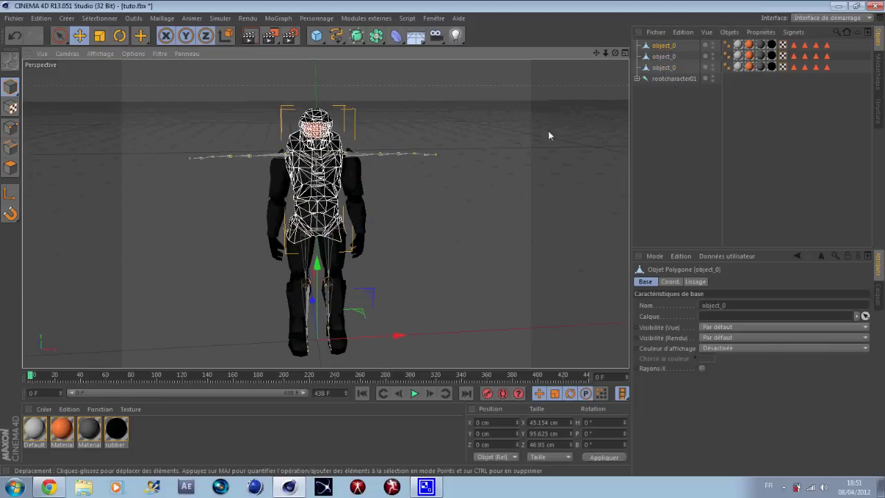
{"action": "left_click", "coordinate": [664, 67]}
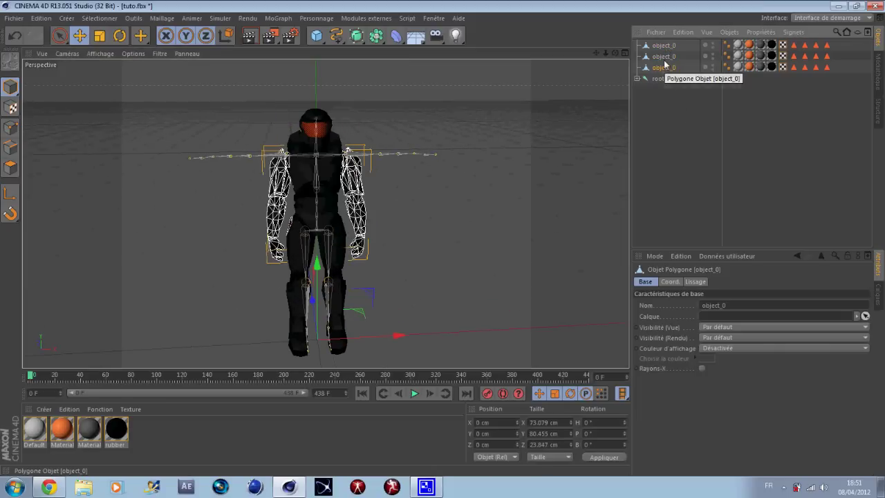
{"action": "left_click", "coordinate": [661, 96]}
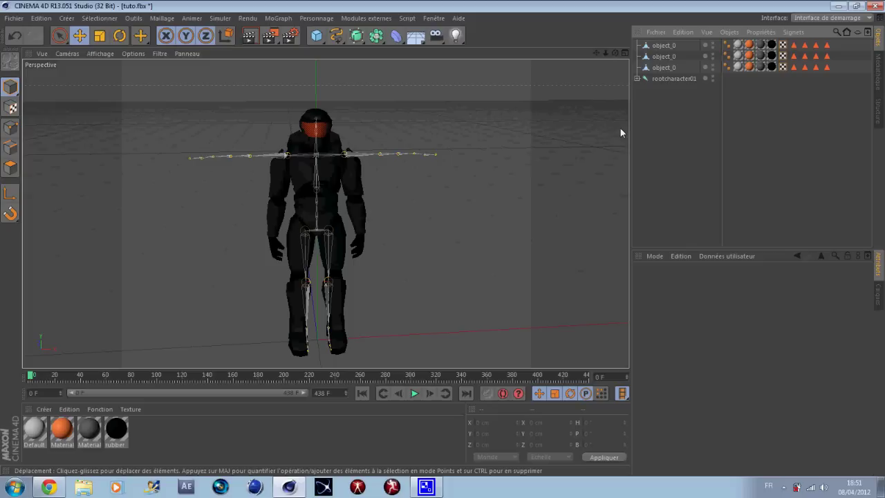
Expand the full rootcharacter01 joint hierarchy in the Object Manager.
{"action": "left_click", "coordinate": [678, 79]}
{"action": "left_click", "coordinate": [667, 108]}
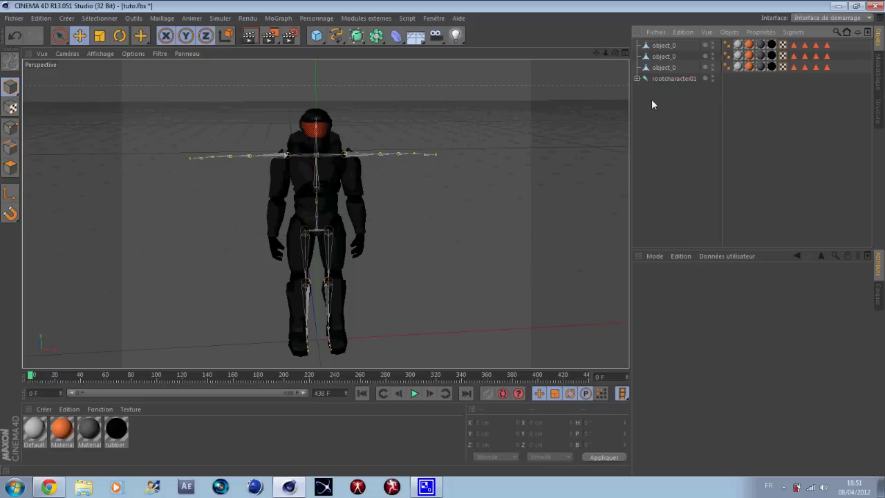
{"action": "left_click", "coordinate": [637, 78], "text": "ctrl"}
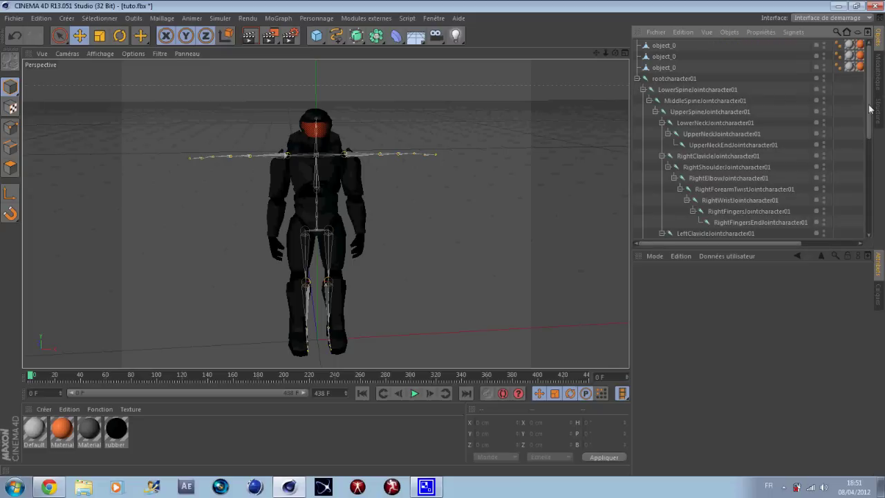
{"action": "left_click_drag", "start_coordinate": [870, 109], "coordinate": [854, 205]}
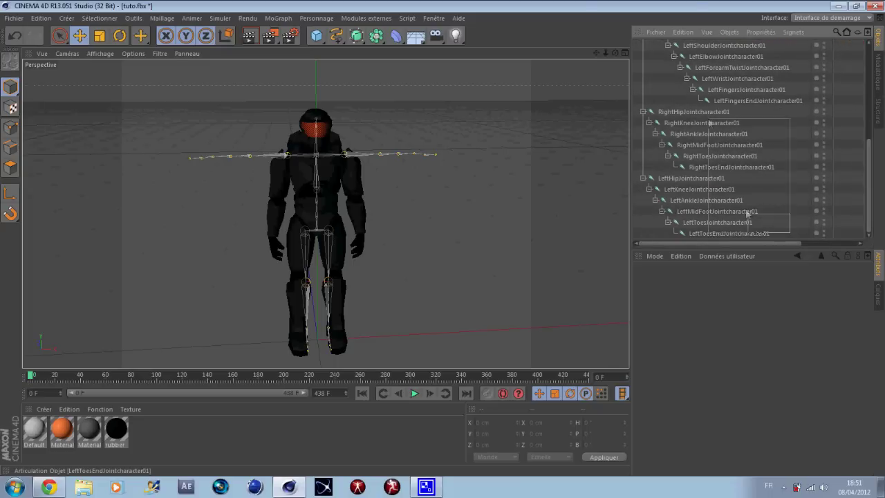
{"action": "left_click_drag", "start_coordinate": [747, 214], "coordinate": [788, 49]}
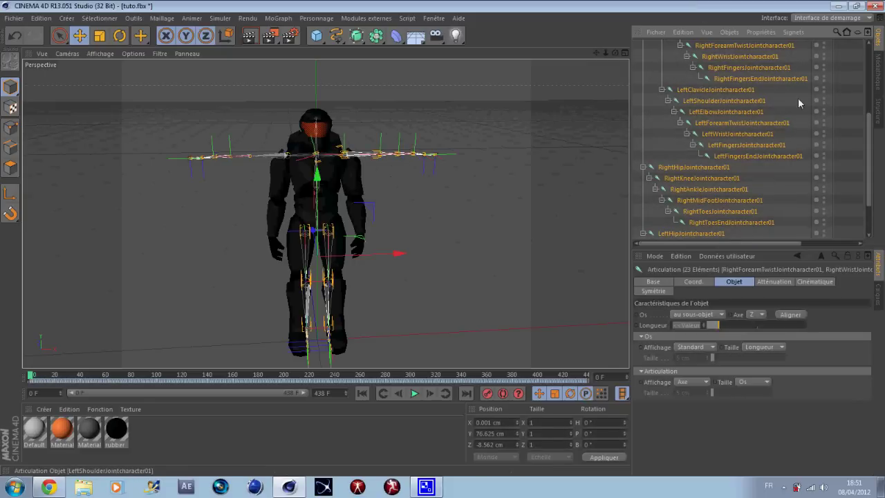
{"action": "left_click", "coordinate": [855, 134]}
{"action": "left_click_drag", "start_coordinate": [869, 183], "coordinate": [876, 39]}
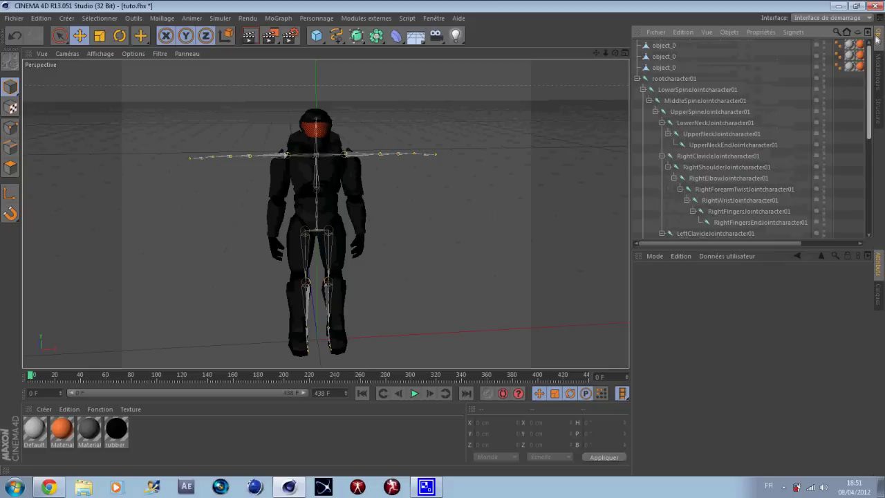
Select the first object_0 mesh and add the spine and neck joints to the selection.
{"action": "left_click", "coordinate": [662, 46]}
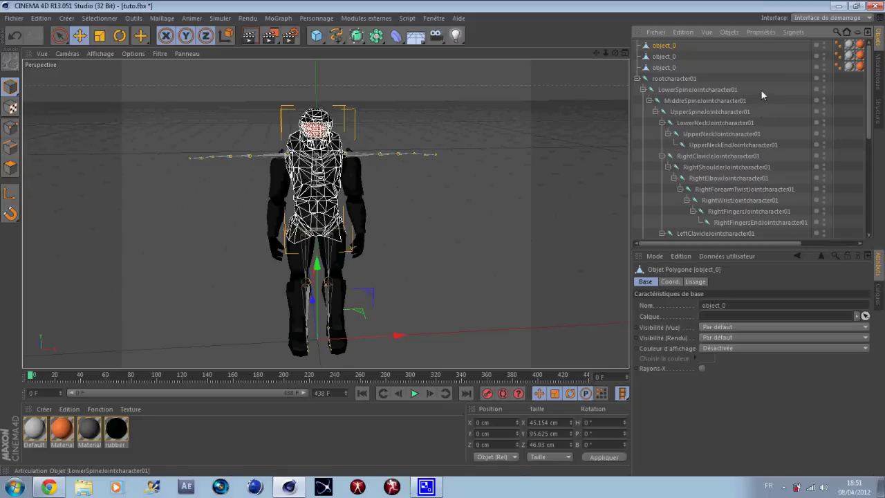
{"action": "mouse_move", "coordinate": [760, 87]}
{"action": "left_mouse_down"}
{"action": "mouse_move", "coordinate": [707, 122]}
{"action": "mouse_move", "coordinate": [699, 151]}
{"action": "left_mouse_up"}
{"action": "mouse_move", "coordinate": [613, 50]}
{"action": "left_mouse_down"}
{"action": "mouse_move", "coordinate": [450, 243]}
{"action": "mouse_move", "coordinate": [455, 237]}
{"action": "mouse_move", "coordinate": [436, 238]}
{"action": "left_mouse_up"}
{"action": "left_click", "coordinate": [316, 18]}
{"action": "mouse_move", "coordinate": [329, 46]}
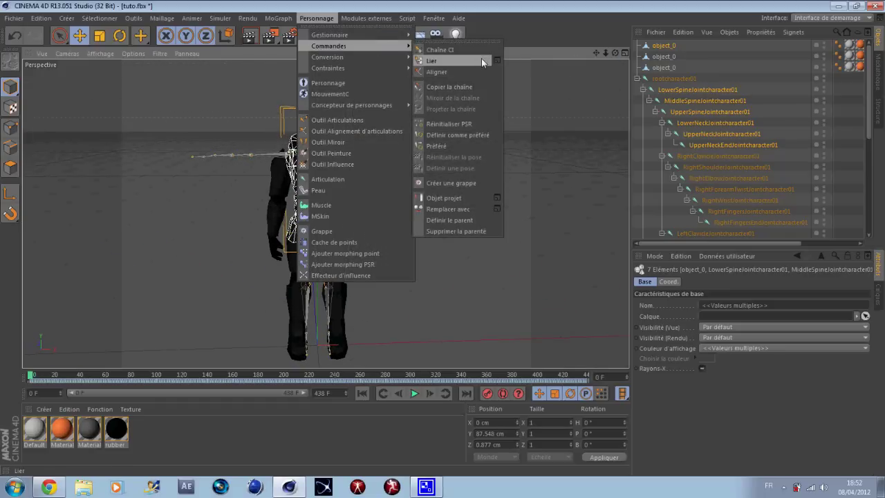
Bind the upper-body mesh with Lier, then select the legs mesh and hip-to-foot joints.
{"action": "left_click", "coordinate": [482, 62]}
{"action": "left_click", "coordinate": [670, 58]}
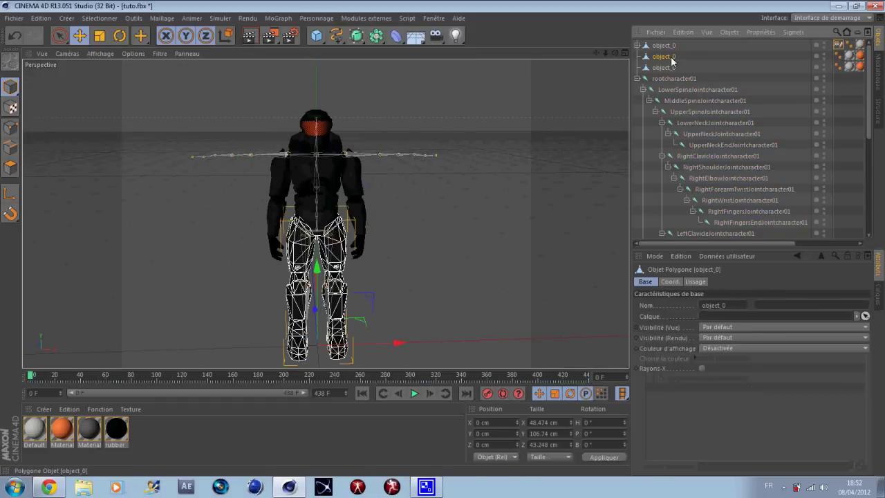
{"action": "left_click_drag", "start_coordinate": [869, 78], "coordinate": [869, 173]}
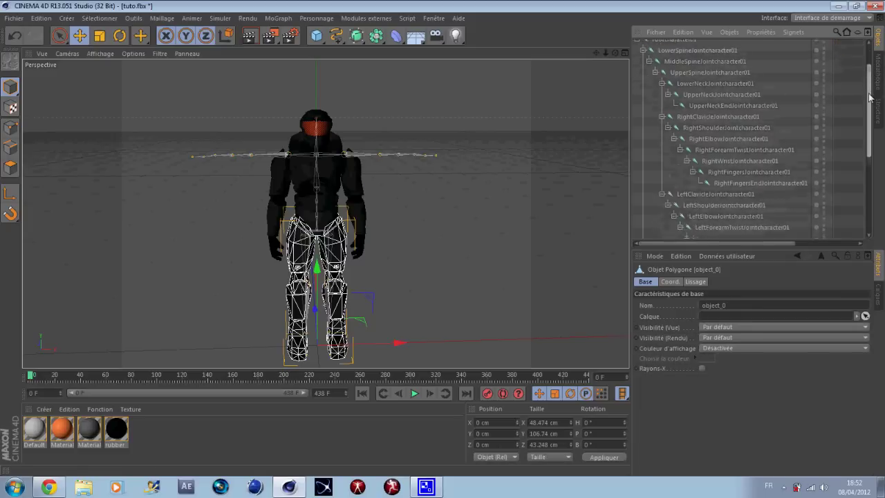
{"action": "left_click_drag", "start_coordinate": [797, 231], "coordinate": [657, 113]}
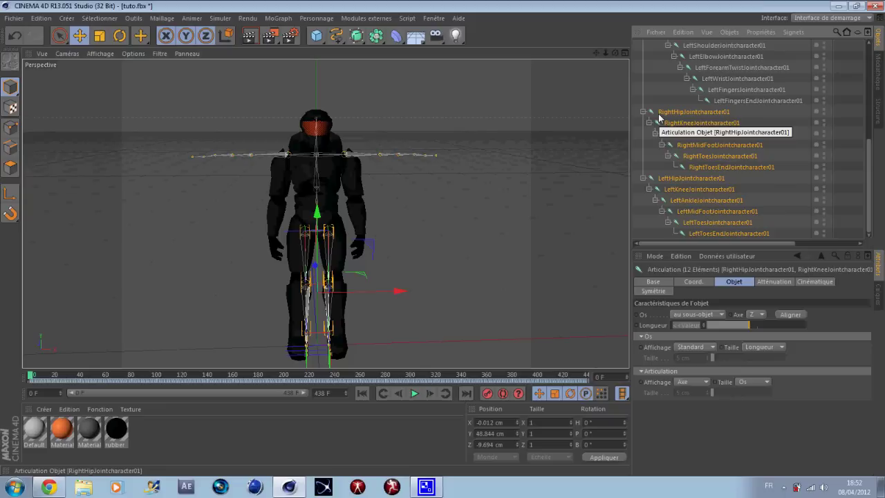
Check the upper-body binding, then select RightShoulderJointcharacter01.
{"action": "left_click", "coordinate": [793, 113]}
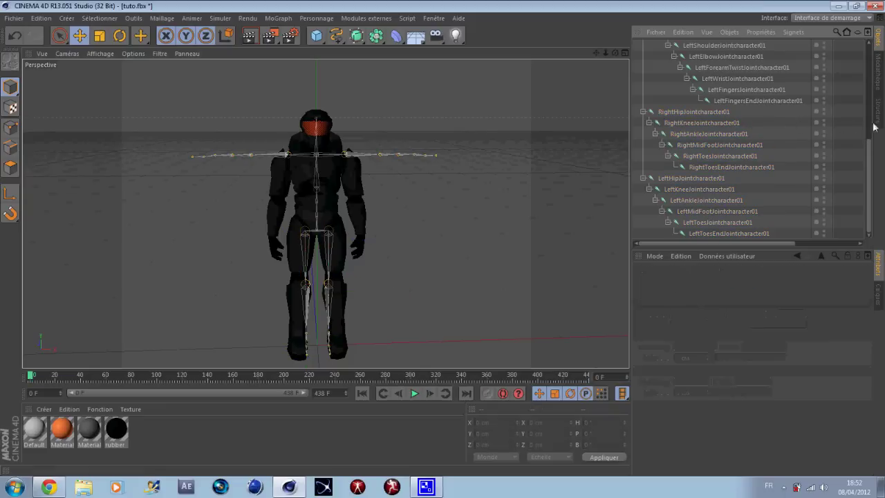
{"action": "scroll", "coordinate": [679, 55], "scroll_direction": "up", "scroll_amount": 10}
{"action": "left_click", "coordinate": [670, 49]}
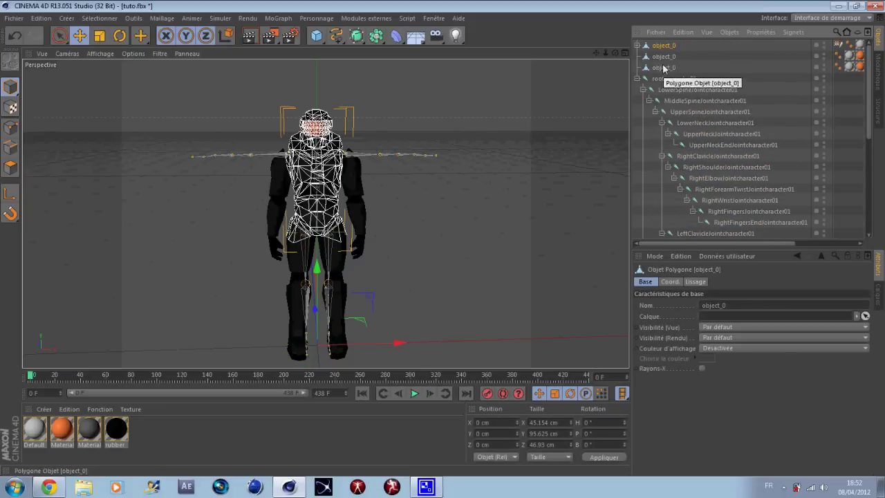
{"action": "left_click", "coordinate": [768, 116]}
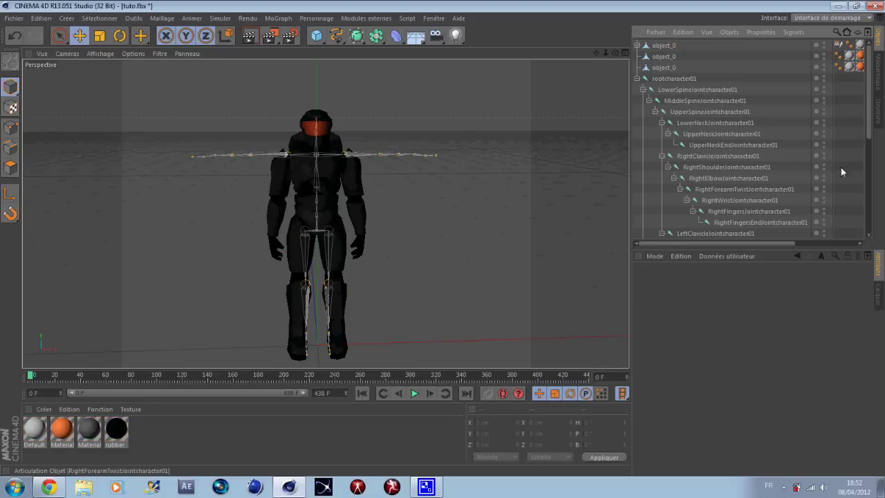
{"action": "left_click", "coordinate": [723, 167]}
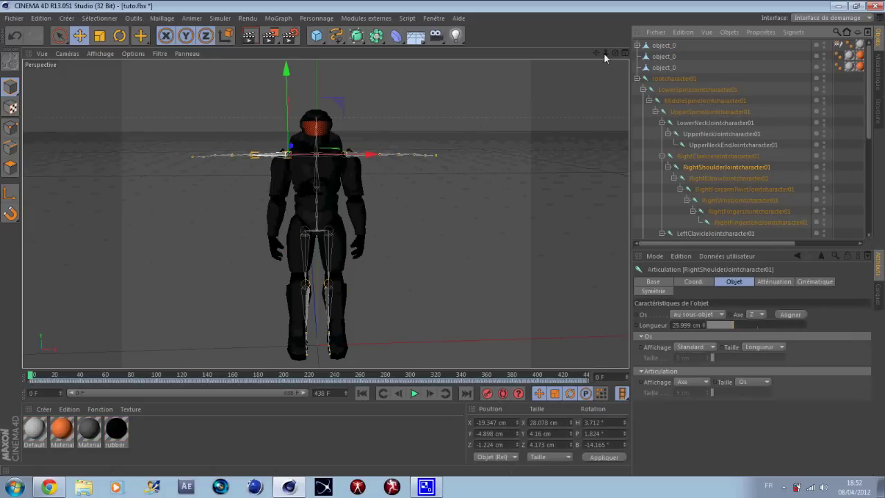
Rotate RightShoulderJointcharacter01 downward so the right arm hangs at the side.
{"action": "left_click_drag", "start_coordinate": [444, 243], "coordinate": [443, 238], "text": "alt"}
{"action": "key", "text": "r"}
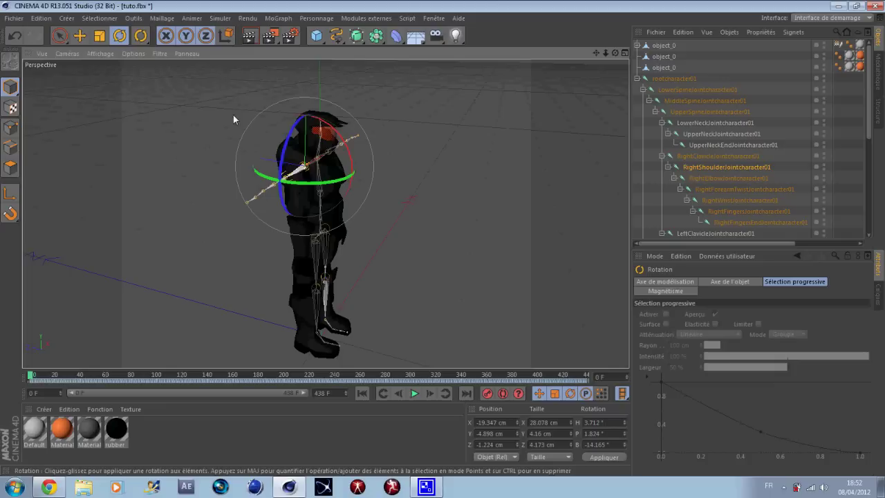
{"action": "left_click_drag", "start_coordinate": [293, 140], "coordinate": [280, 200]}
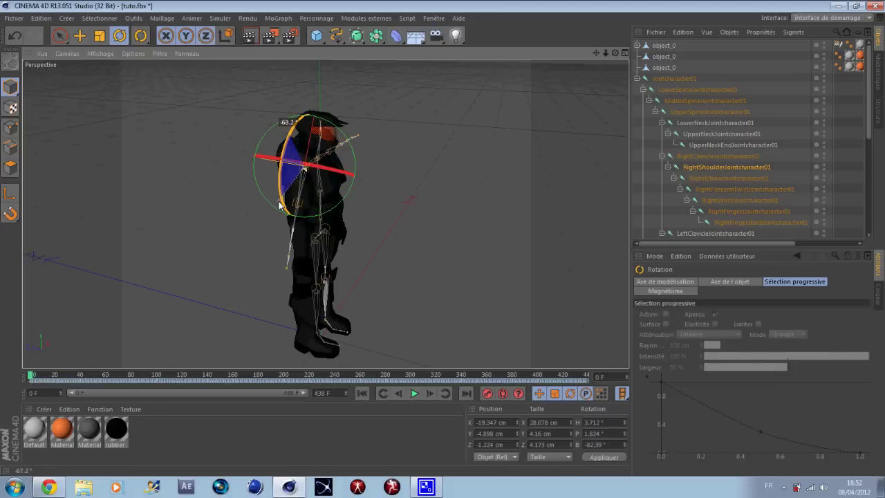
{"action": "mouse_move", "coordinate": [336, 195]}
{"action": "left_mouse_down"}
{"action": "mouse_move", "coordinate": [343, 208]}
{"action": "mouse_move", "coordinate": [349, 196]}
{"action": "left_mouse_up"}
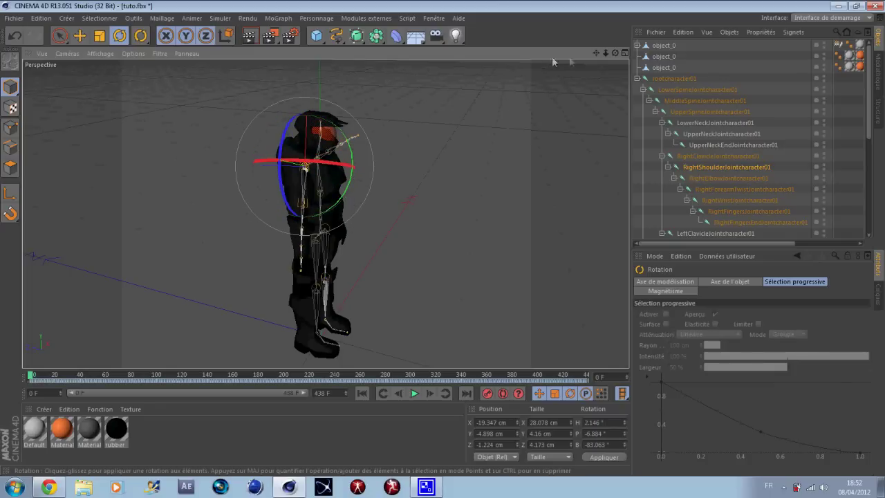
{"action": "left_click_drag", "start_coordinate": [442, 238], "coordinate": [418, 154], "text": "alt"}
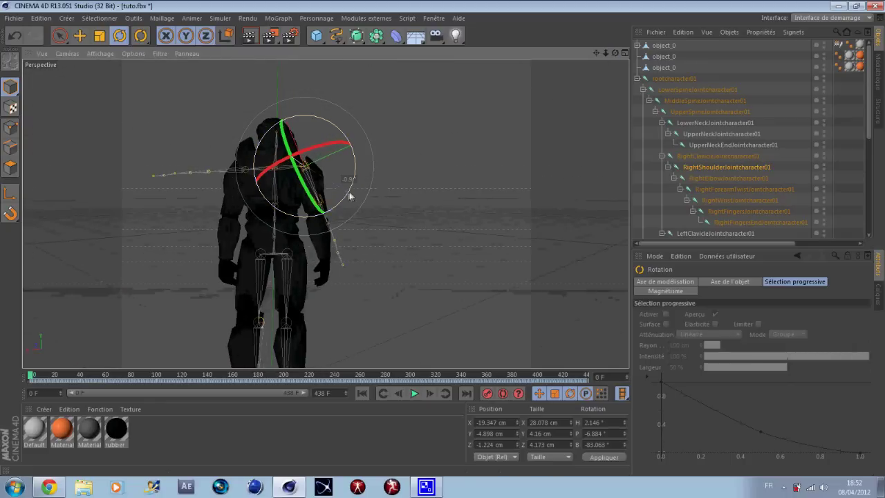
{"action": "left_click_drag", "start_coordinate": [351, 194], "coordinate": [345, 191]}
{"action": "left_click_drag", "start_coordinate": [611, 59], "coordinate": [618, 59]}
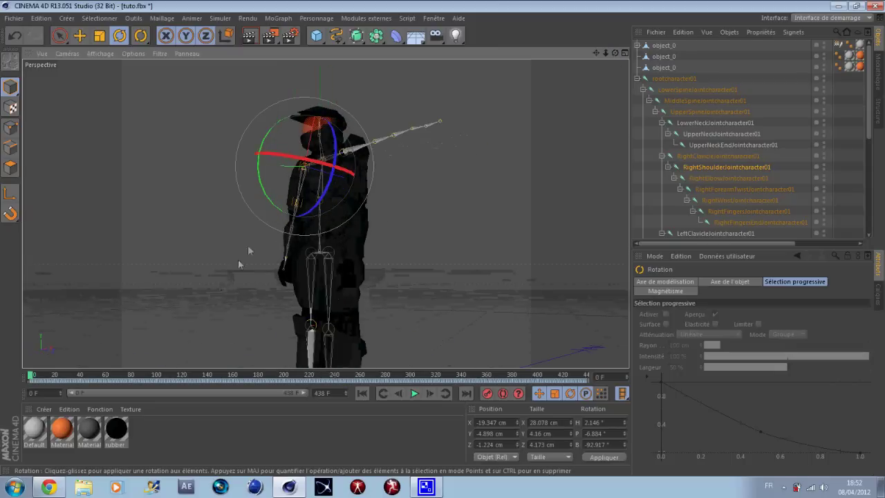
{"action": "left_click", "coordinate": [571, 289]}
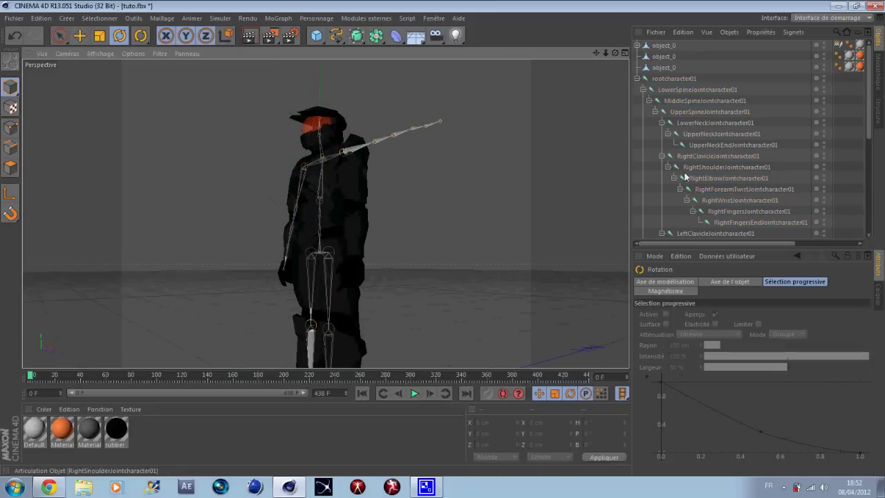
{"action": "left_click", "coordinate": [726, 167]}
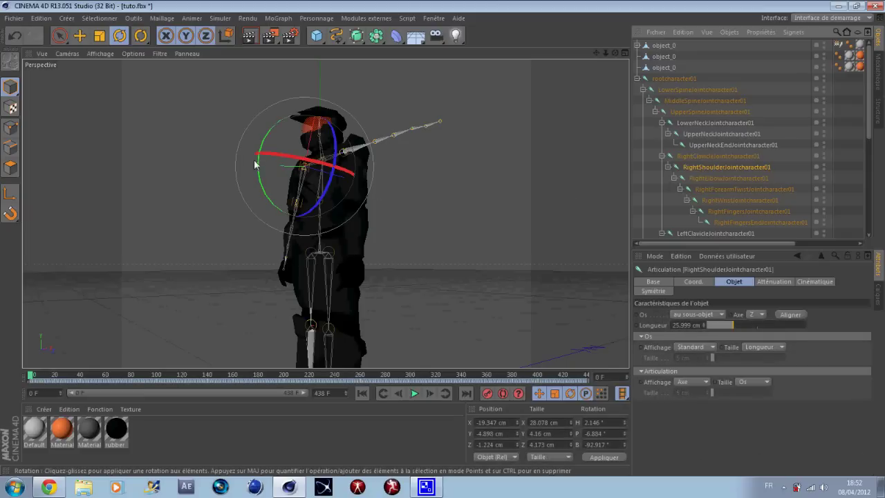
{"action": "left_click_drag", "start_coordinate": [257, 166], "coordinate": [262, 182]}
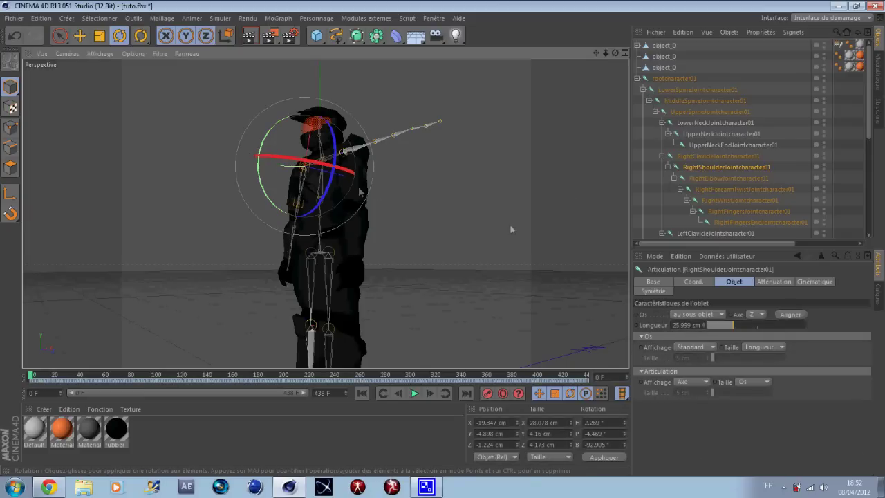
{"action": "scroll", "coordinate": [779, 128], "scroll_direction": "down", "scroll_amount": 5}
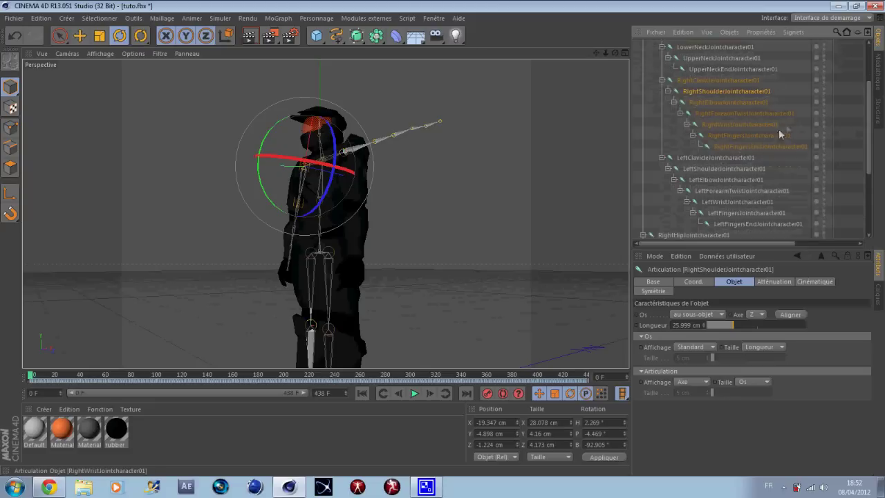
Rotate LeftShoulderJointcharacter01 down to B -92.681°, then select RightHipJointcharacter01.
{"action": "left_click", "coordinate": [724, 168]}
{"action": "mouse_move", "coordinate": [378, 149]}
{"action": "left_mouse_down"}
{"action": "mouse_move", "coordinate": [335, 238]}
{"action": "mouse_move", "coordinate": [435, 241]}
{"action": "mouse_move", "coordinate": [343, 173]}
{"action": "mouse_move", "coordinate": [319, 202]}
{"action": "mouse_move", "coordinate": [308, 181]}
{"action": "left_mouse_up"}
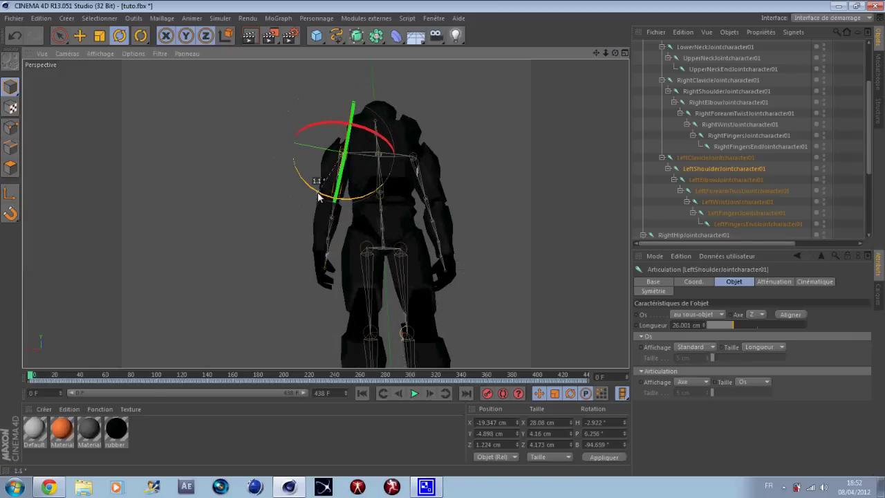
{"action": "mouse_move", "coordinate": [615, 53]}
{"action": "left_mouse_down"}
{"action": "mouse_move", "coordinate": [451, 241]}
{"action": "mouse_move", "coordinate": [442, 238]}
{"action": "left_mouse_up"}
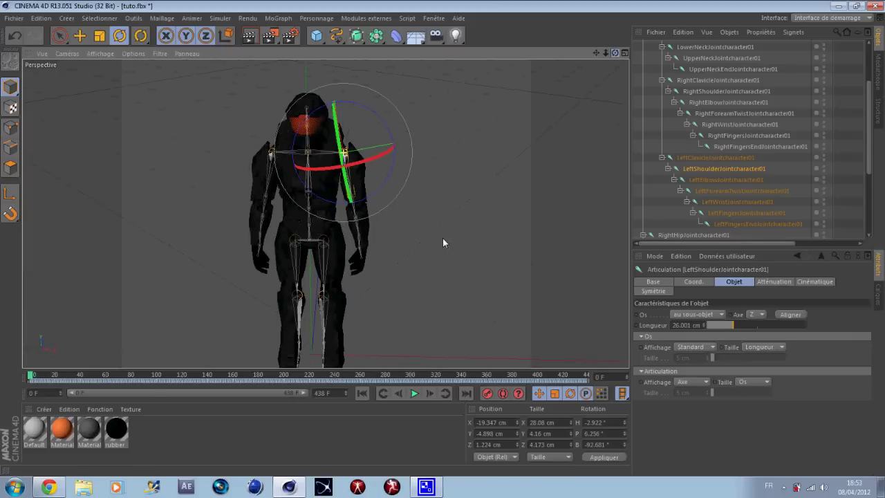
{"action": "scroll", "coordinate": [857, 97], "scroll_direction": "down", "scroll_amount": 5}
{"action": "left_click", "coordinate": [694, 111]}
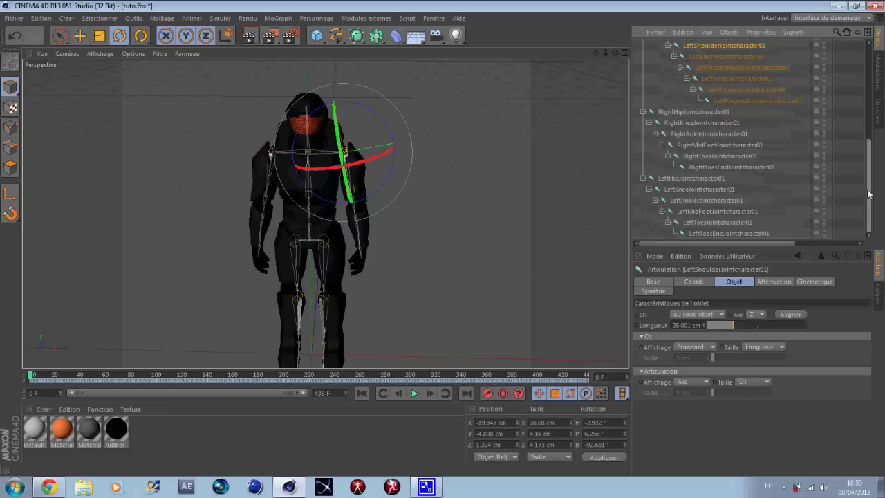
{"action": "left_click_drag", "start_coordinate": [596, 53], "coordinate": [363, 182]}
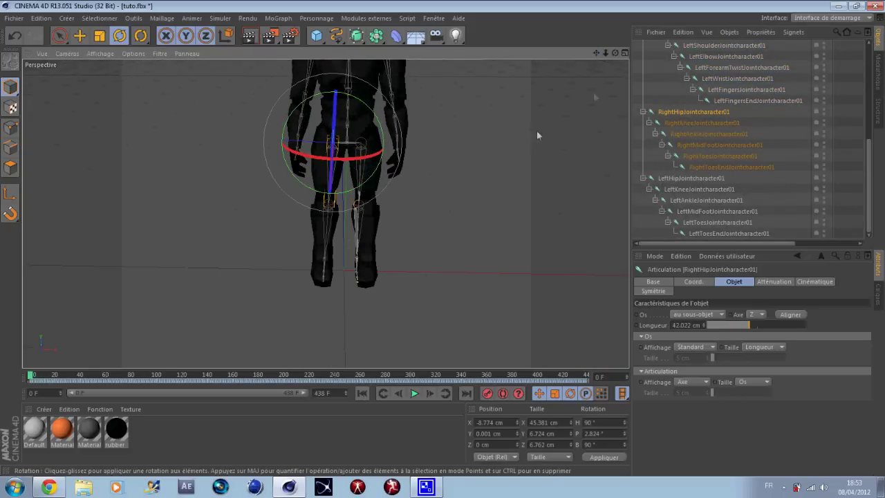
Rotate RightHipJointcharacter01 to realign the right leg inside the armour.
{"action": "left_click_drag", "start_coordinate": [605, 54], "coordinate": [444, 237]}
{"action": "left_click_drag", "start_coordinate": [614, 52], "coordinate": [502, 104]}
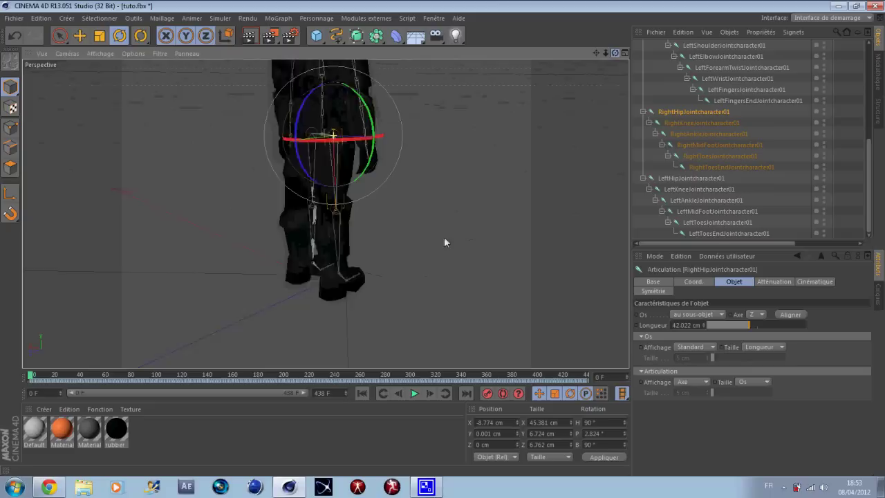
{"action": "left_click_drag", "start_coordinate": [387, 164], "coordinate": [415, 171]}
Rotate LeftHipJointcharacter01 to P -2.904° and B 86.401°, then deselect it.
{"action": "left_click", "coordinate": [691, 179]}
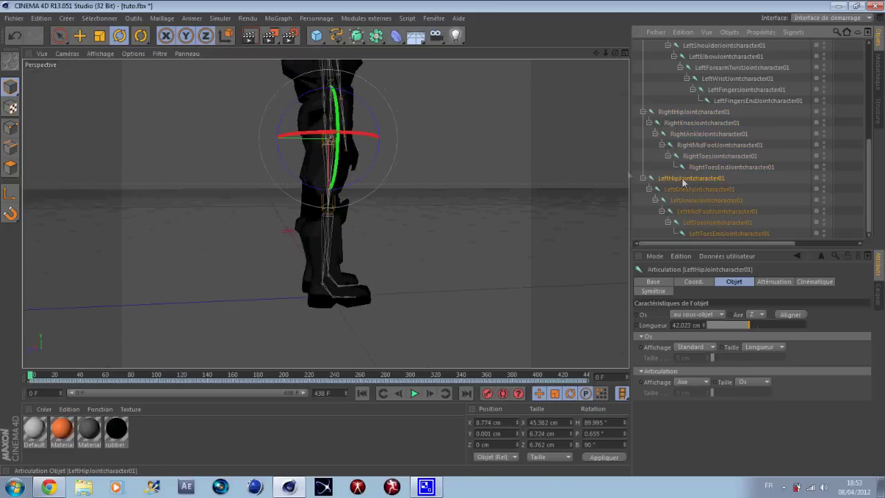
{"action": "left_click_drag", "start_coordinate": [615, 54], "coordinate": [441, 241]}
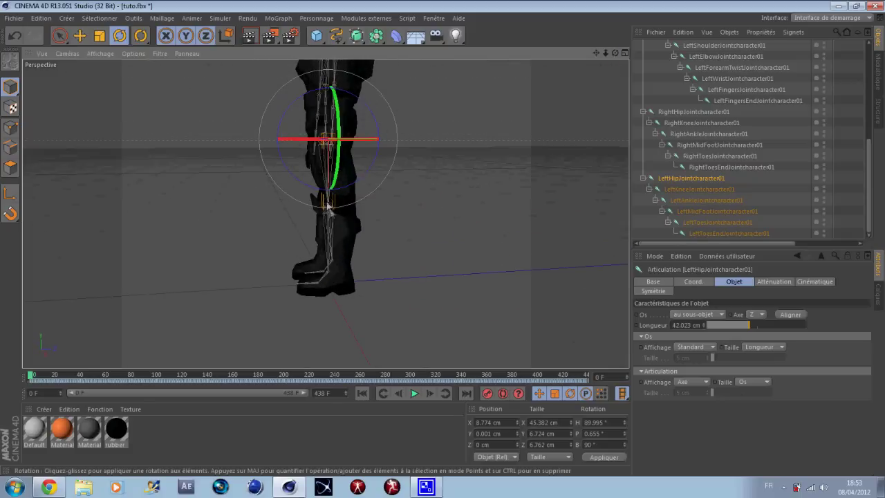
{"action": "left_click_drag", "start_coordinate": [340, 159], "coordinate": [345, 142]}
{"action": "mouse_move", "coordinate": [615, 54]}
{"action": "left_mouse_down"}
{"action": "mouse_move", "coordinate": [444, 238]}
{"action": "mouse_move", "coordinate": [529, 36]}
{"action": "left_mouse_up"}
{"action": "left_click_drag", "start_coordinate": [329, 95], "coordinate": [331, 124]}
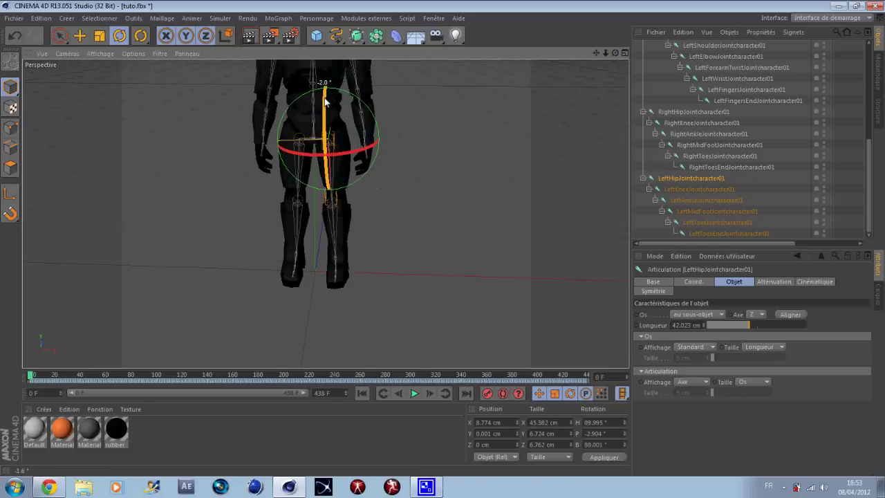
{"action": "mouse_move", "coordinate": [614, 53]}
{"action": "left_mouse_down"}
{"action": "mouse_move", "coordinate": [432, 234]}
{"action": "mouse_move", "coordinate": [441, 238]}
{"action": "mouse_move", "coordinate": [456, 186]}
{"action": "left_mouse_up"}
{"action": "left_click_drag", "start_coordinate": [615, 53], "coordinate": [442, 238]}
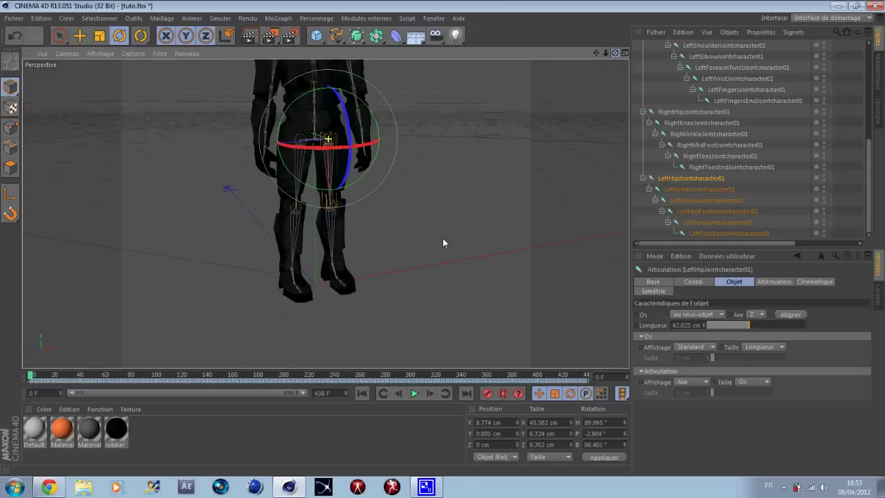
{"action": "left_click", "coordinate": [808, 202]}
{"action": "left_click_drag", "start_coordinate": [871, 169], "coordinate": [870, 70]}
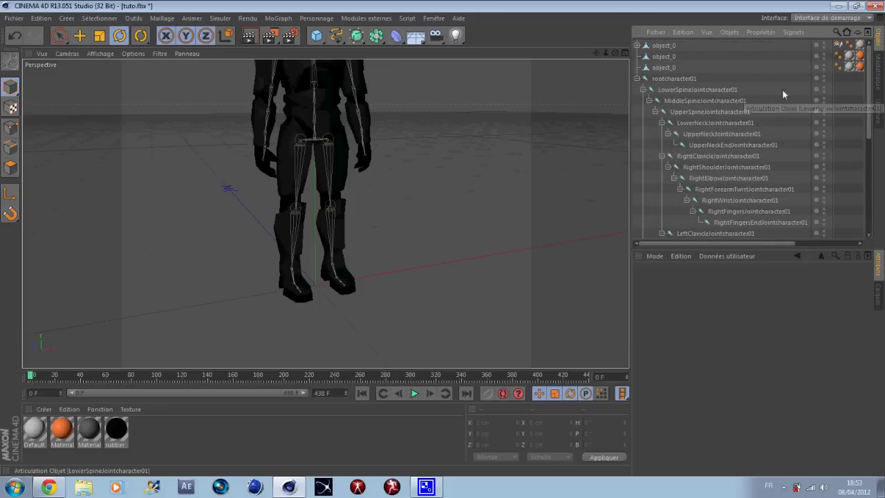
{"action": "left_click_drag", "start_coordinate": [782, 92], "coordinate": [669, 233]}
{"action": "left_click", "coordinate": [619, 107]}
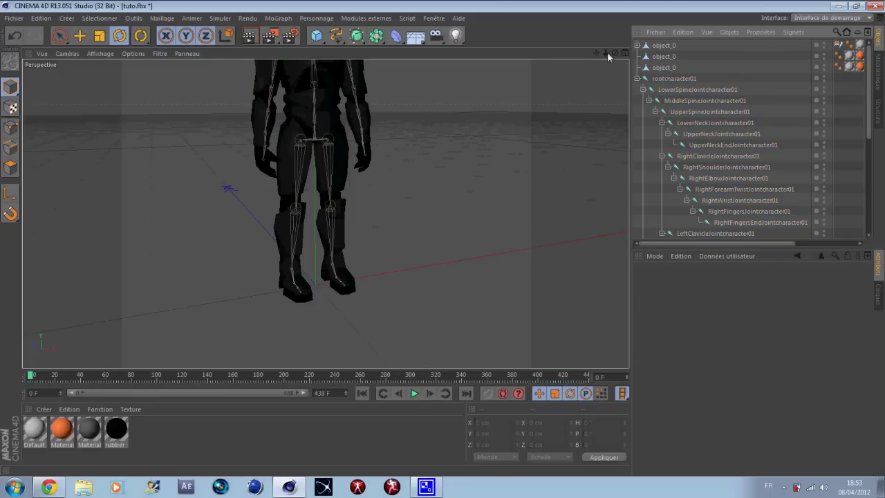
{"action": "left_click_drag", "start_coordinate": [606, 53], "coordinate": [442, 238]}
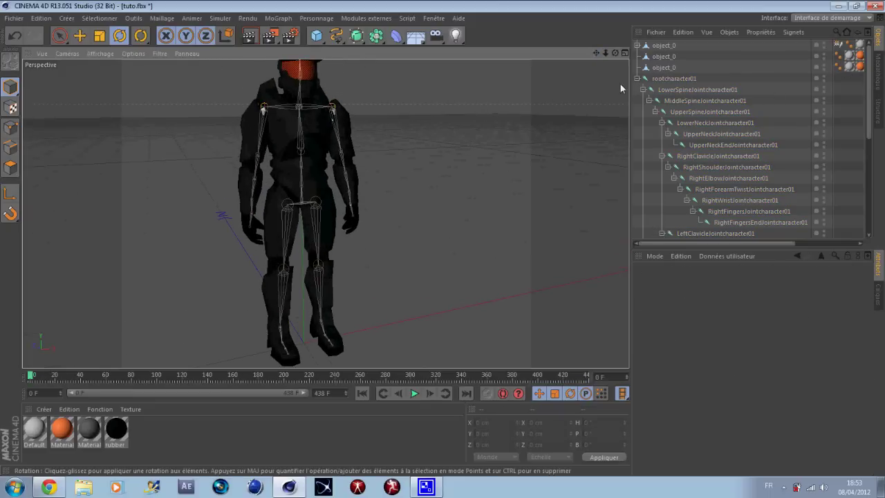
{"action": "left_click_drag", "start_coordinate": [615, 52], "coordinate": [443, 242]}
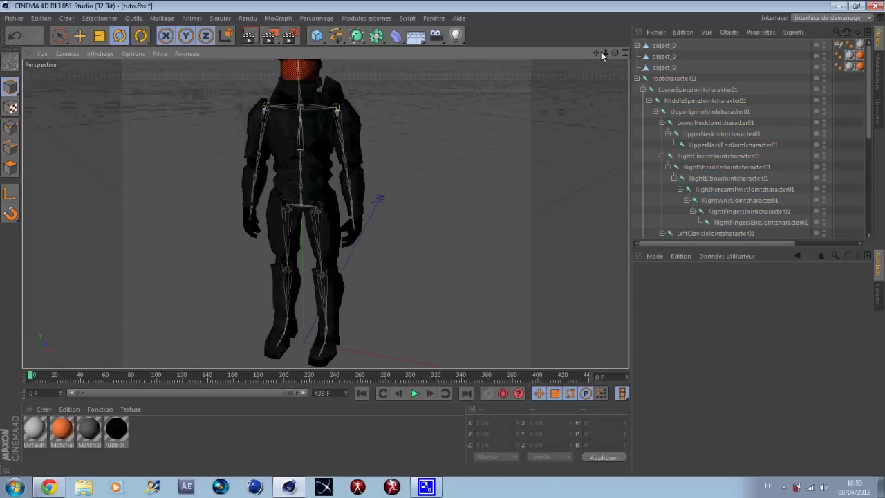
{"action": "left_click_drag", "start_coordinate": [597, 51], "coordinate": [442, 237]}
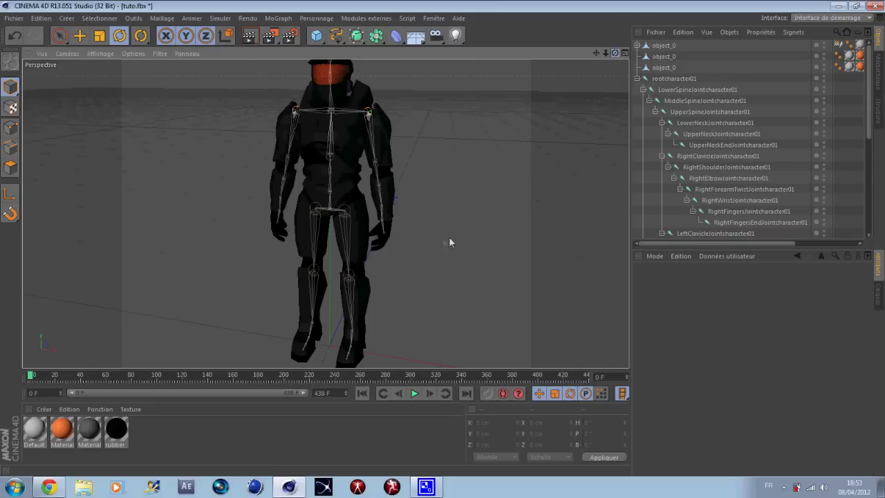
{"action": "left_click_drag", "start_coordinate": [615, 53], "coordinate": [446, 236]}
{"action": "left_click_drag", "start_coordinate": [619, 50], "coordinate": [441, 239]}
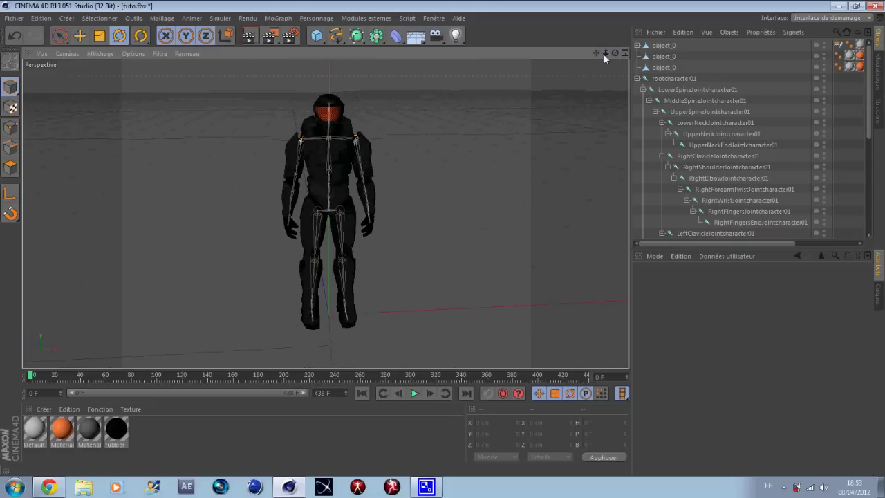
{"action": "left_click", "coordinate": [665, 46]}
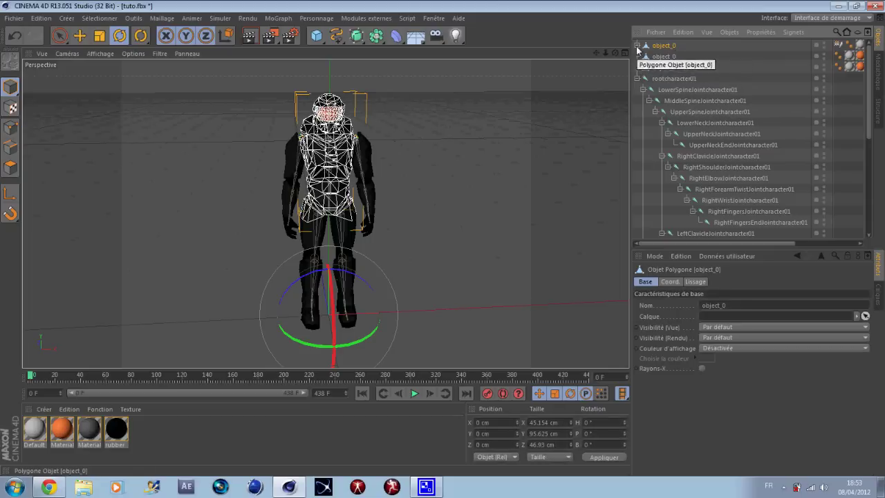
Remove the old Peau skin and bind the torso object_0 to the six spine and neck joints.
{"action": "left_click", "coordinate": [637, 45]}
{"action": "left_click", "coordinate": [656, 56]}
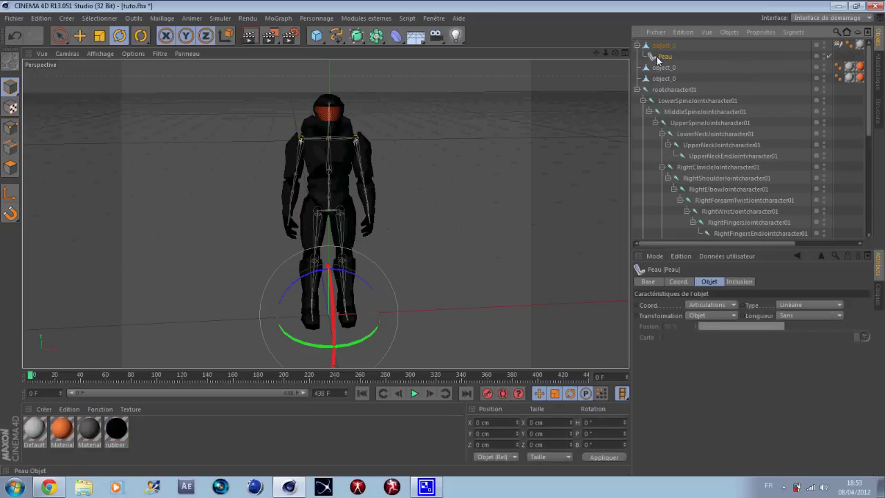
{"action": "left_click", "coordinate": [837, 44]}
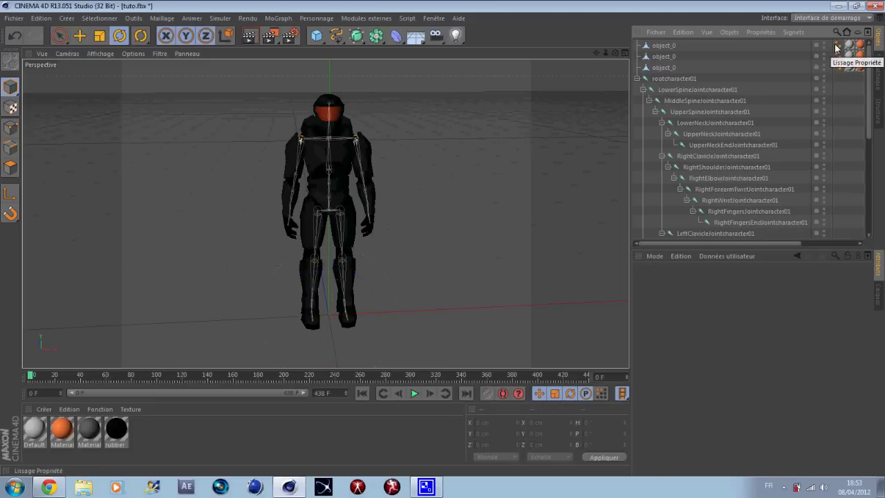
{"action": "left_click", "coordinate": [687, 45]}
{"action": "left_click_drag", "start_coordinate": [762, 85], "coordinate": [686, 143]}
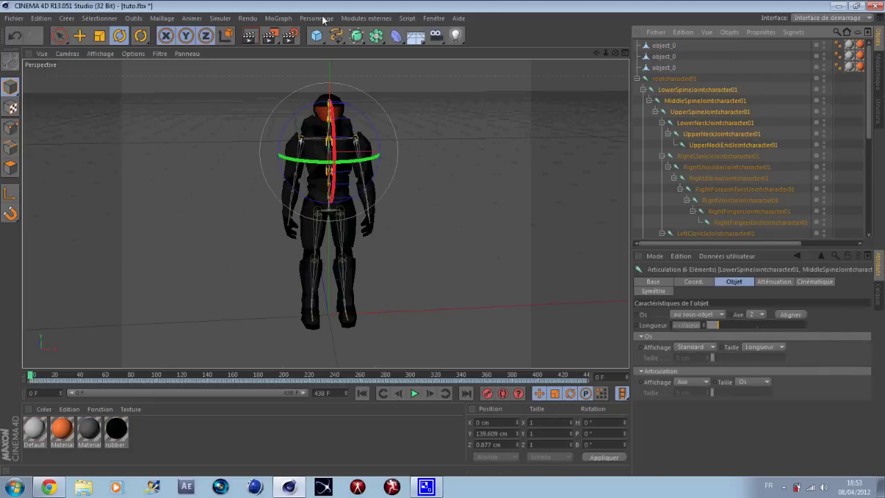
{"action": "left_click", "coordinate": [676, 44], "text": "ctrl"}
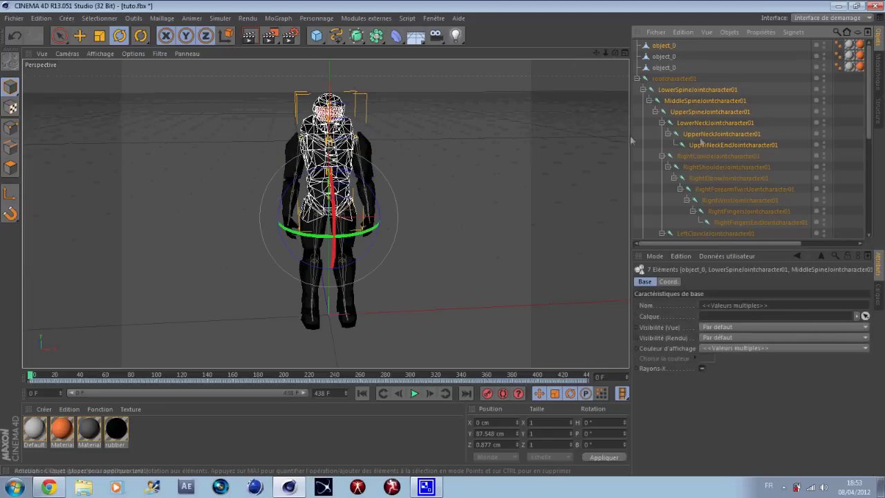
{"action": "left_click", "coordinate": [315, 19]}
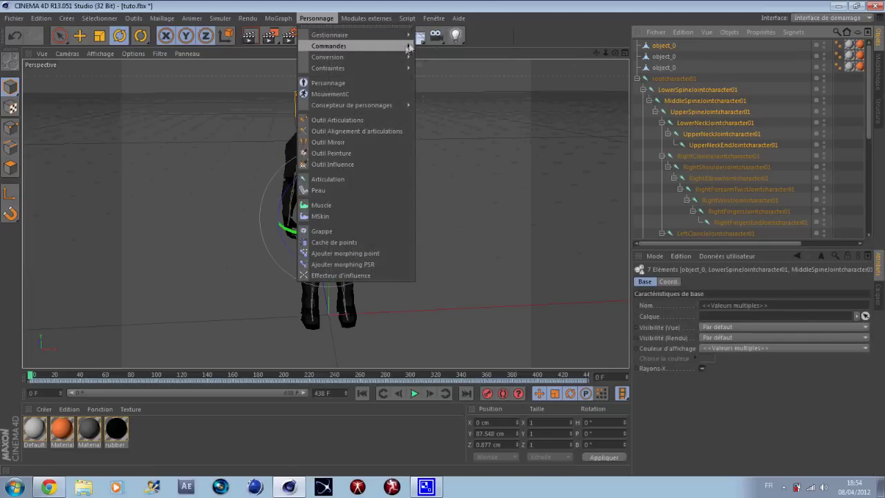
{"action": "left_click", "coordinate": [442, 48]}
Bind the legs object_0 to the leg joints with Lier.
{"action": "left_click", "coordinate": [699, 69]}
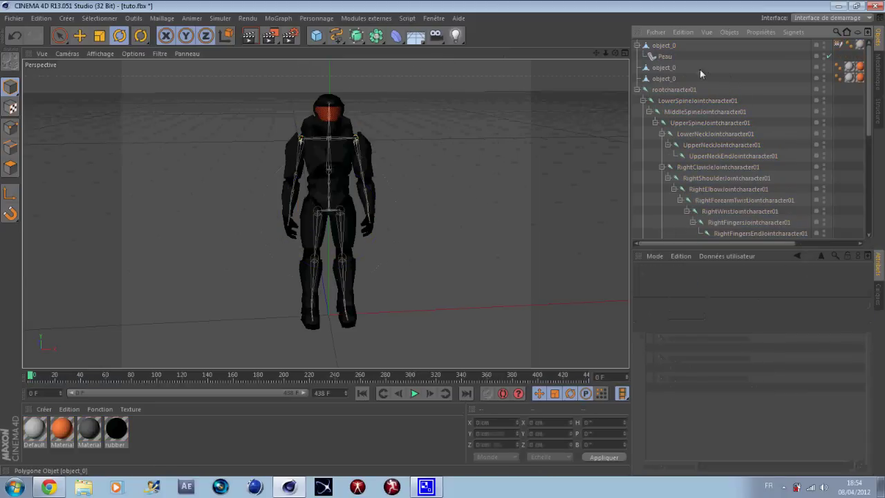
{"action": "left_click", "coordinate": [664, 67]}
{"action": "scroll", "coordinate": [794, 235], "scroll_direction": "down", "scroll_amount": 6}
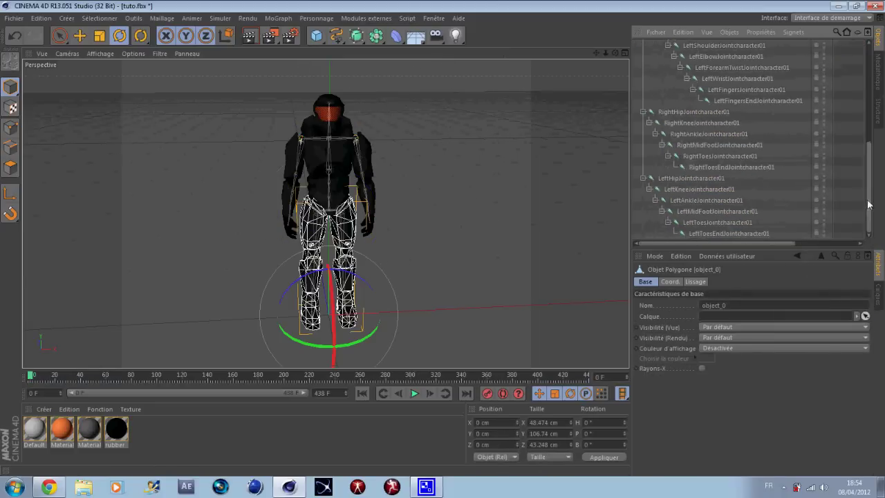
{"action": "mouse_move", "coordinate": [792, 236]}
{"action": "left_mouse_down"}
{"action": "mouse_move", "coordinate": [685, 202]}
{"action": "mouse_move", "coordinate": [650, 112]}
{"action": "left_mouse_up"}
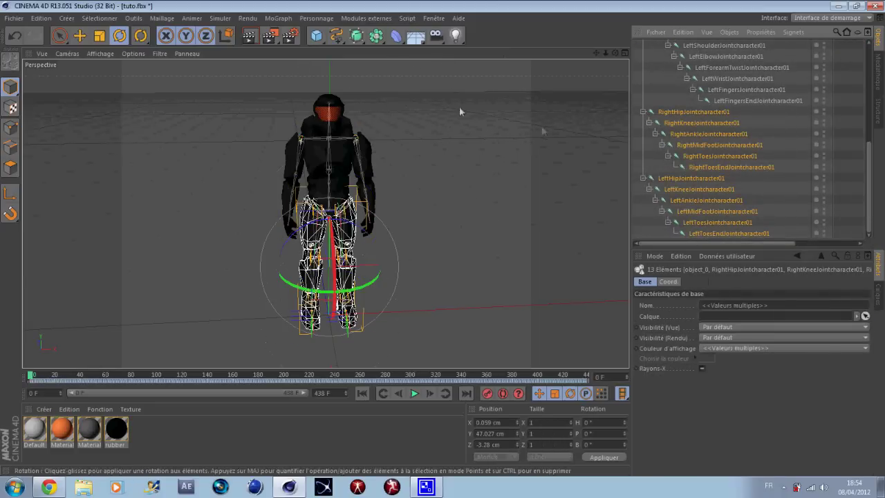
{"action": "left_click", "coordinate": [316, 19]}
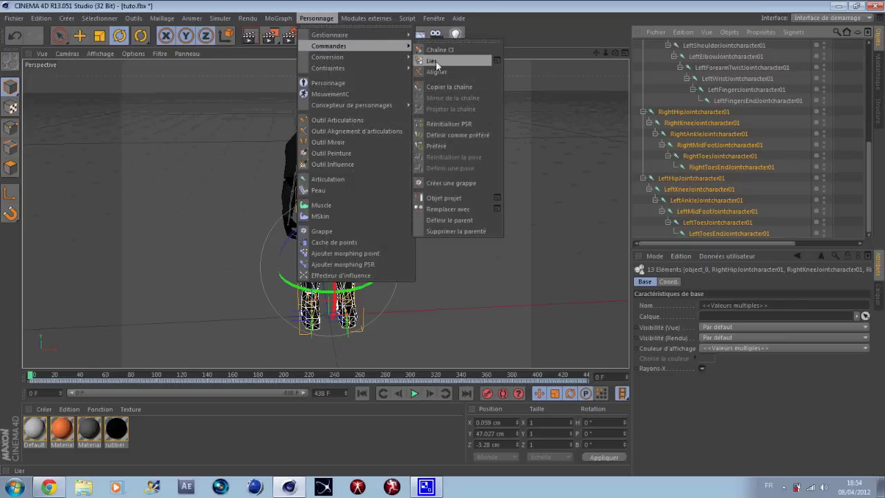
{"action": "left_click", "coordinate": [436, 61]}
Bind the arms object_0 to the right and left arm joints, then clear the selection.
{"action": "left_click_drag", "start_coordinate": [869, 158], "coordinate": [869, 66]}
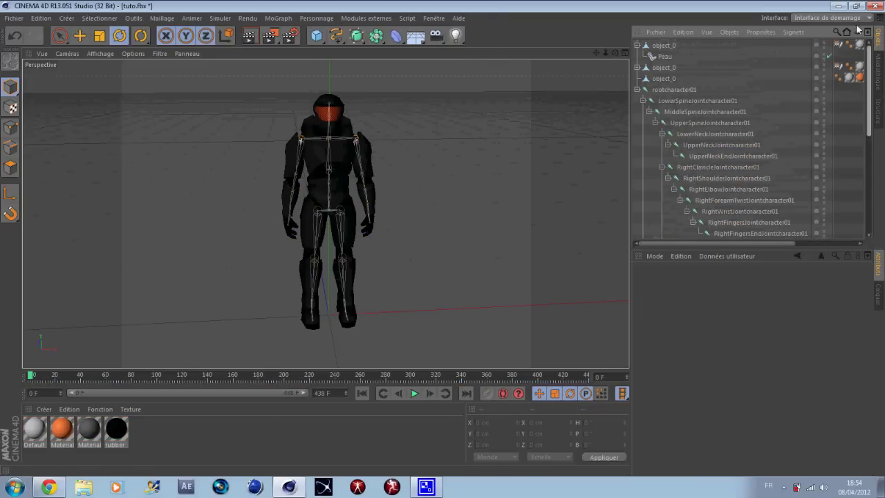
{"action": "left_click", "coordinate": [661, 80]}
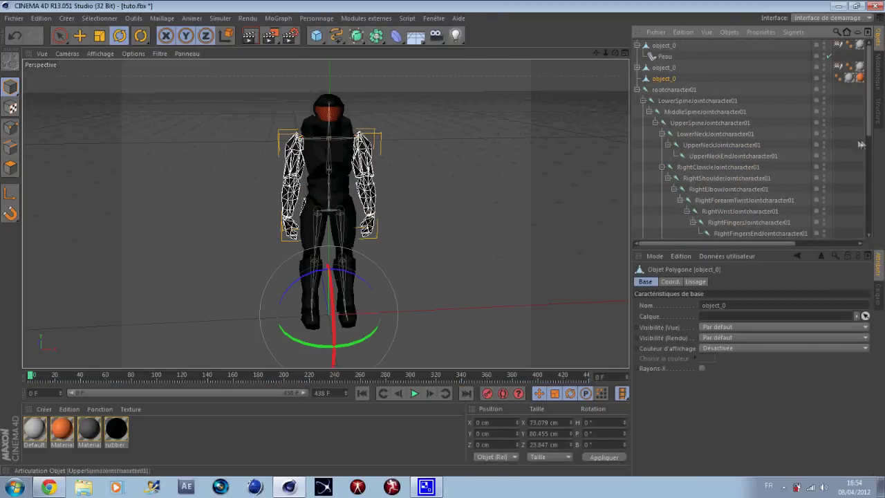
{"action": "mouse_move", "coordinate": [770, 166]}
{"action": "left_mouse_down"}
{"action": "mouse_move", "coordinate": [716, 185]}
{"action": "mouse_move", "coordinate": [691, 152]}
{"action": "left_mouse_up"}
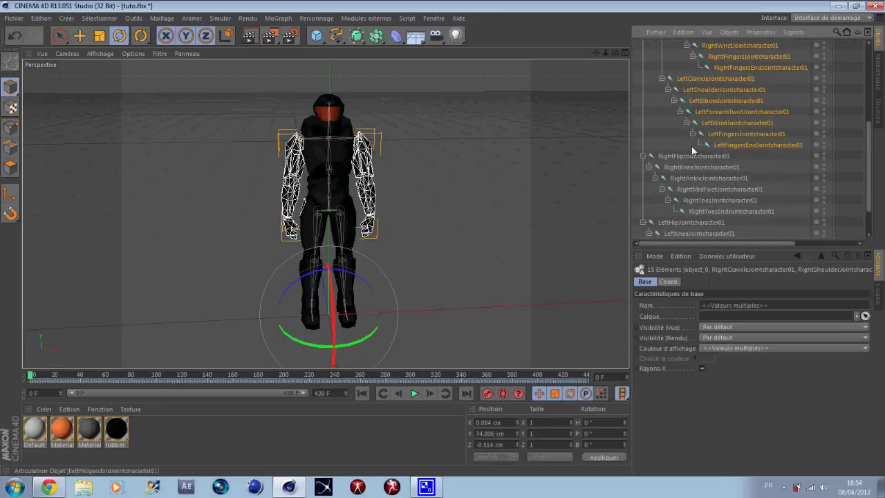
{"action": "left_click", "coordinate": [328, 20]}
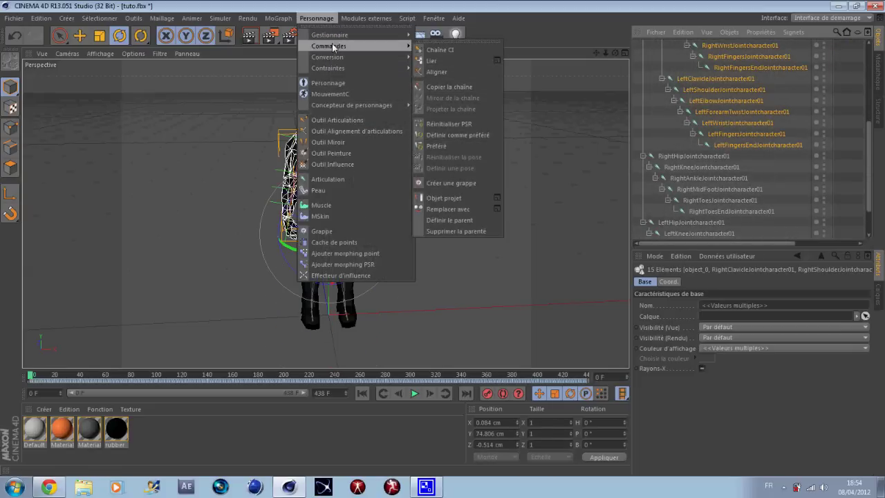
{"action": "left_click", "coordinate": [466, 64]}
{"action": "left_click", "coordinate": [792, 109]}
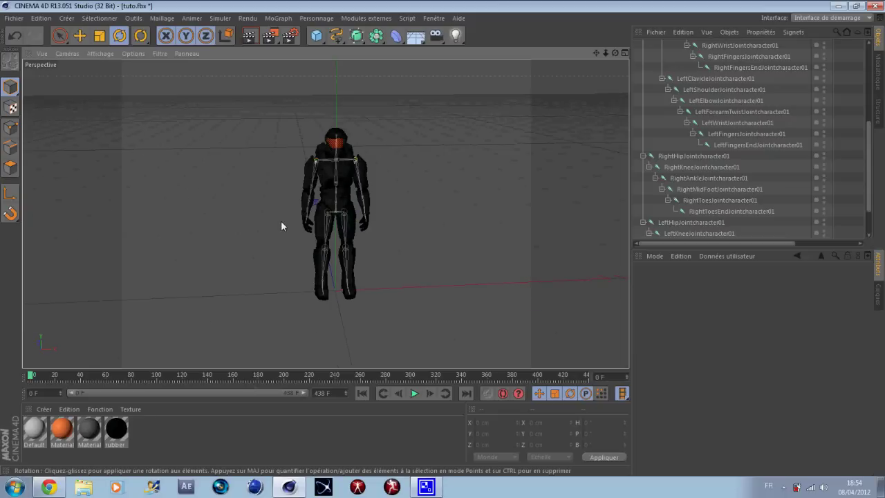
Scrub the timeline from frame 0 to confirm the meshes follow the animated skeleton.
{"action": "scroll", "coordinate": [280, 222], "scroll_direction": "down", "scroll_amount": 3}
{"action": "left_click_drag", "start_coordinate": [614, 53], "coordinate": [442, 238]}
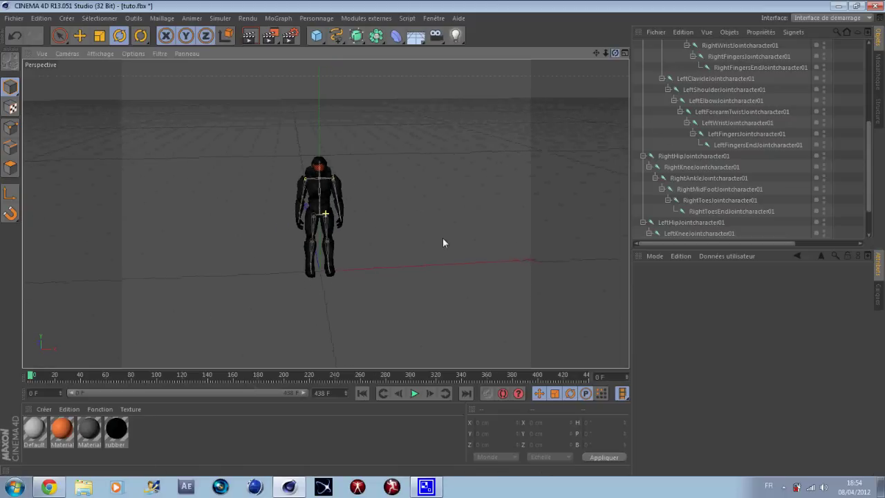
{"action": "left_click_drag", "start_coordinate": [30, 379], "coordinate": [71, 379]}
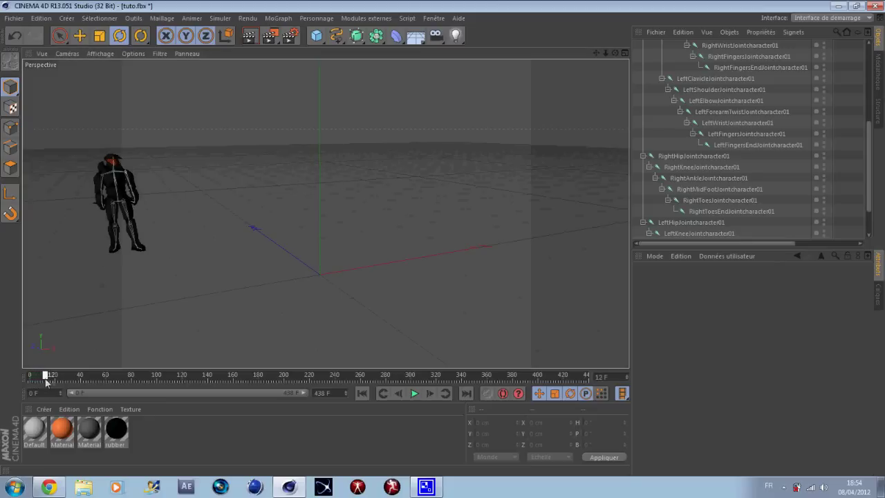
{"action": "scroll", "coordinate": [87, 197], "scroll_direction": "up", "scroll_amount": 3}
{"action": "scroll", "coordinate": [87, 197], "scroll_direction": "up", "scroll_amount": 3}
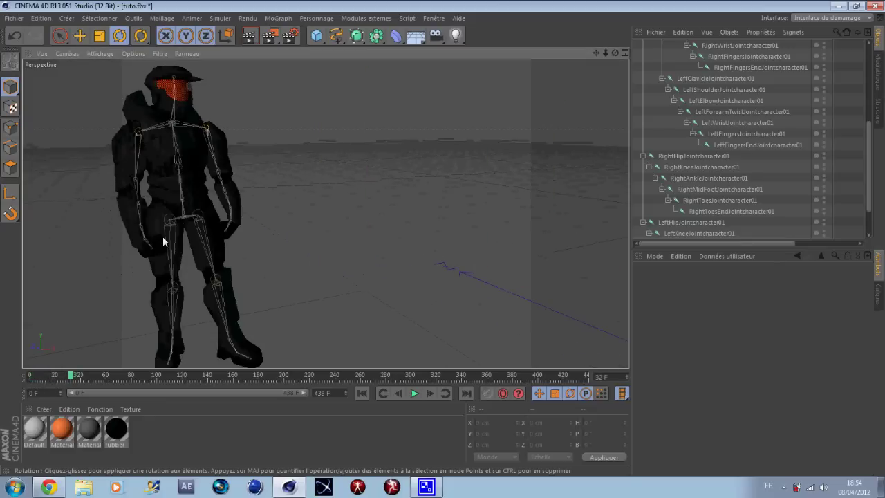
{"action": "left_click_drag", "start_coordinate": [71, 379], "coordinate": [38, 377]}
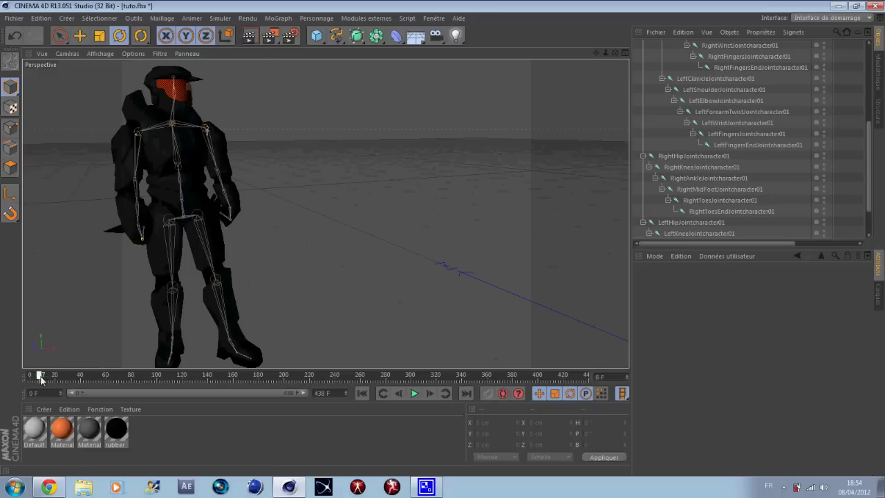
{"action": "left_click_drag", "start_coordinate": [37, 379], "coordinate": [35, 377]}
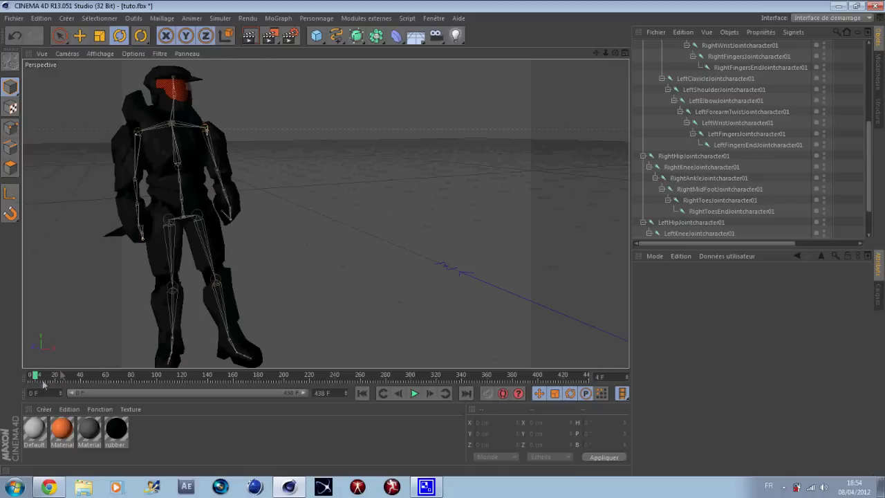
{"action": "left_click_drag", "start_coordinate": [36, 376], "coordinate": [112, 375]}
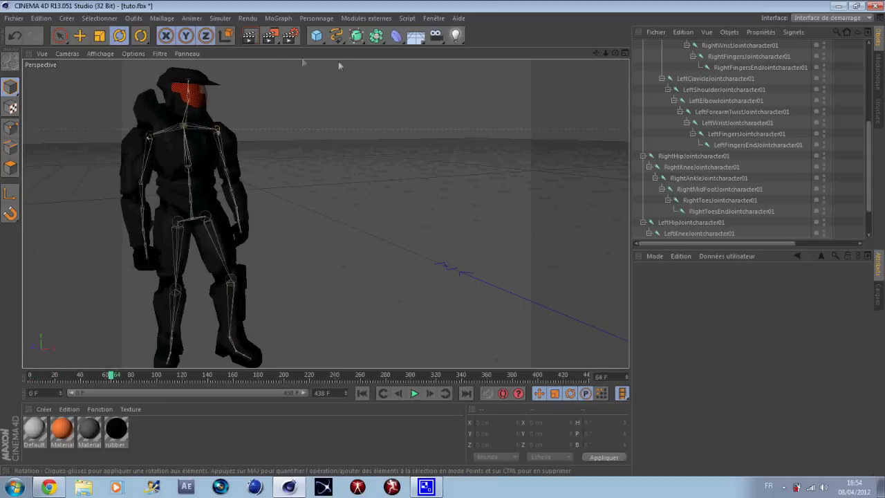
Select the head-and-torso and arms object_0 meshes to see their coverage, then deselect.
{"action": "scroll", "coordinate": [682, 54], "scroll_direction": "up", "scroll_amount": 10}
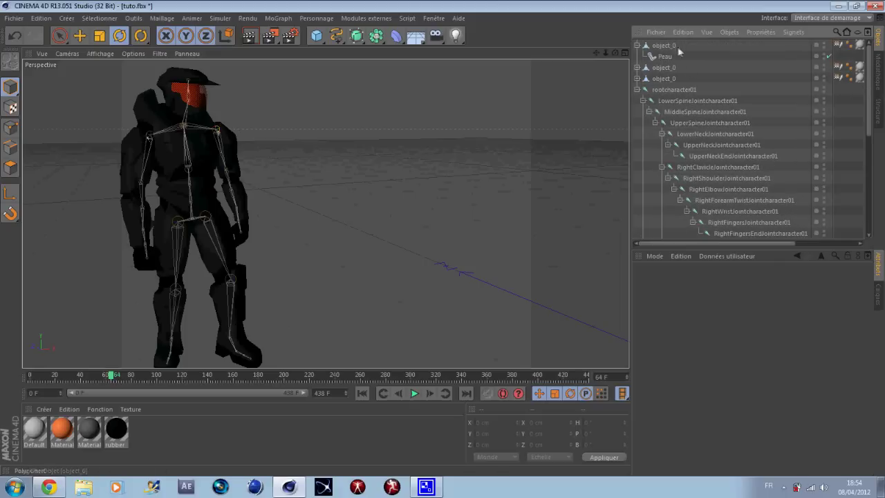
{"action": "left_click", "coordinate": [664, 46]}
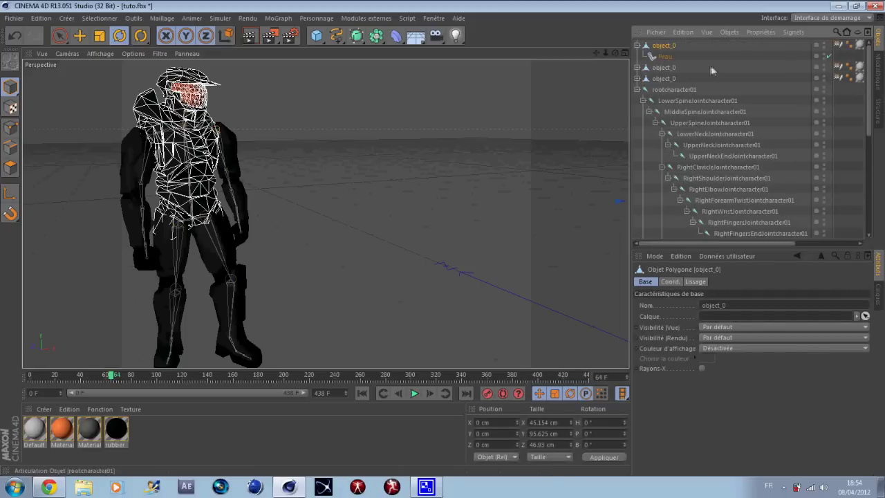
{"action": "left_click", "coordinate": [147, 262]}
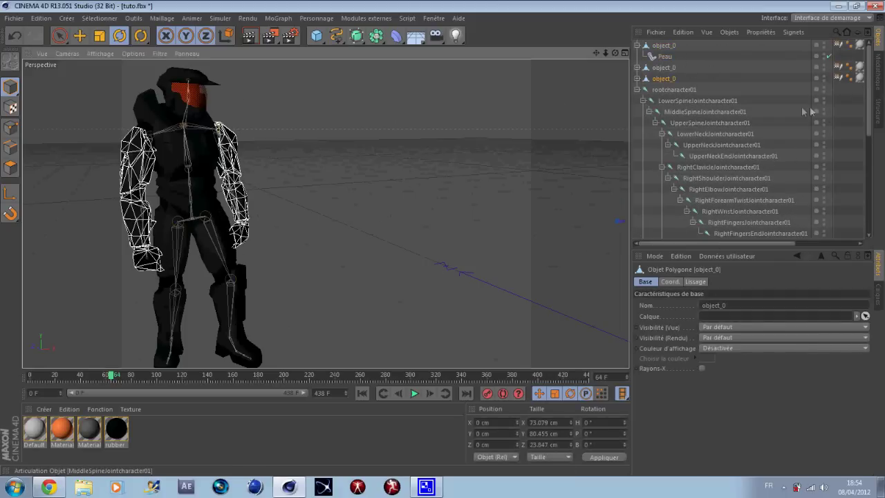
{"action": "left_click", "coordinate": [209, 193]}
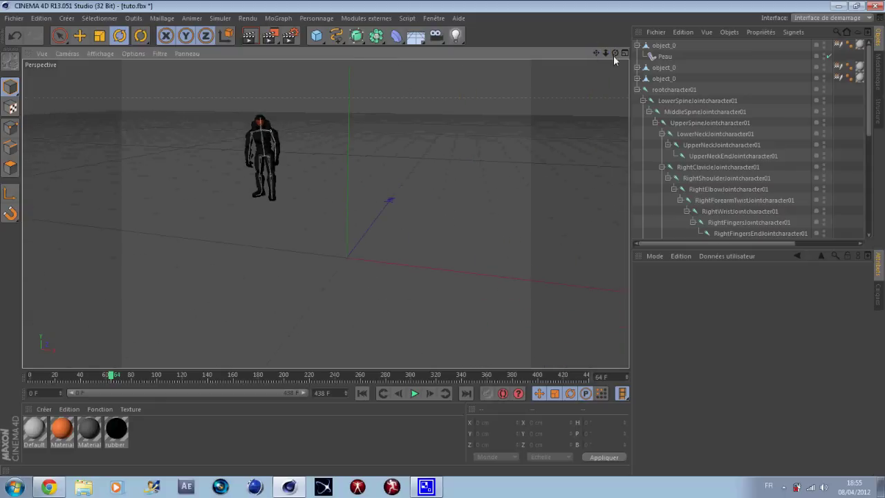
Scrub to frame 100, play and stop the animation, then move to the late frames around 386.
{"action": "mouse_move", "coordinate": [113, 376]}
{"action": "left_mouse_down"}
{"action": "mouse_move", "coordinate": [339, 392]}
{"action": "mouse_move", "coordinate": [451, 386]}
{"action": "left_mouse_up"}
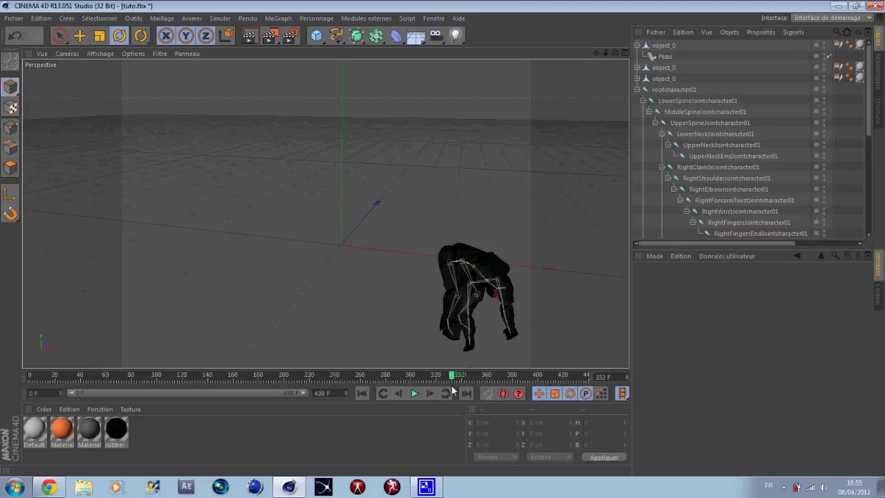
{"action": "left_click", "coordinate": [414, 392]}
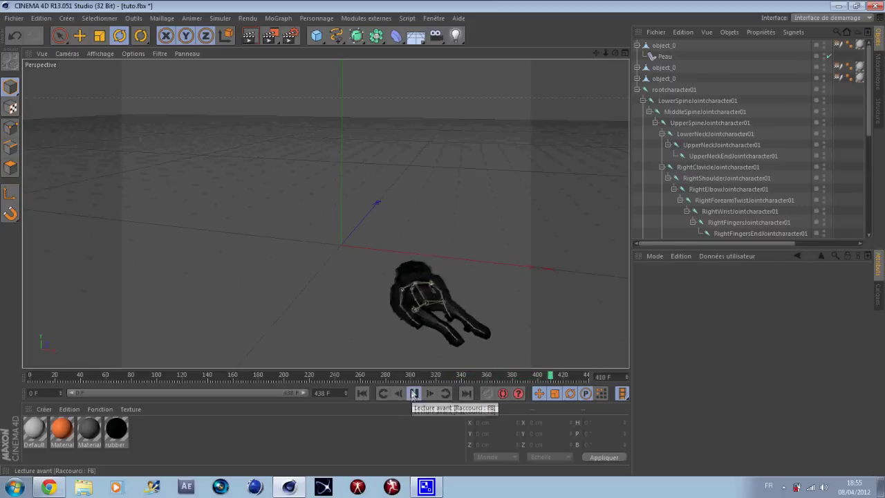
{"action": "left_click", "coordinate": [414, 393]}
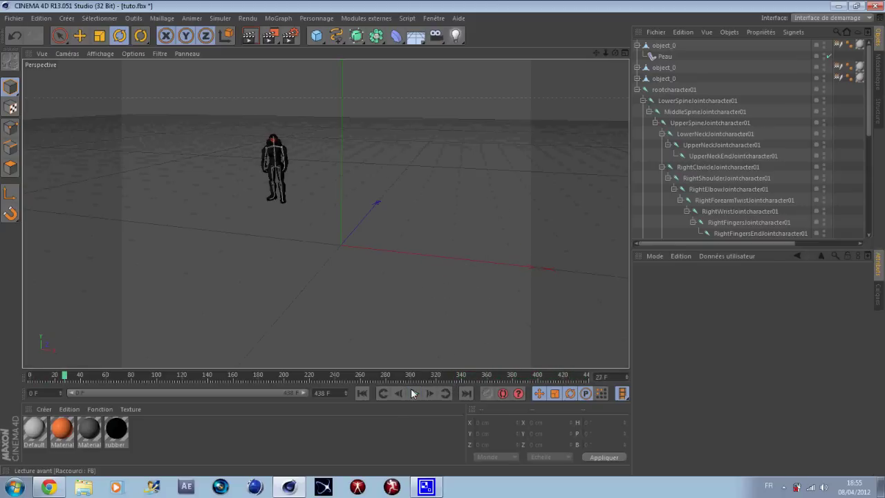
{"action": "mouse_move", "coordinate": [482, 380]}
{"action": "left_mouse_down"}
{"action": "mouse_move", "coordinate": [599, 381]}
{"action": "mouse_move", "coordinate": [558, 381]}
{"action": "left_mouse_up"}
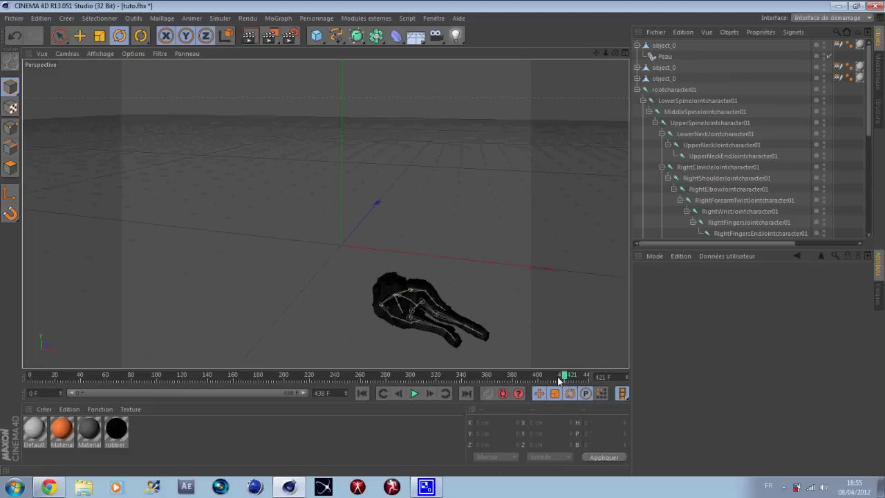
In Render Settings, apply the HDV/HDTV 720 29.97 preset and render all frames (0–438).
{"action": "left_click", "coordinate": [291, 35]}
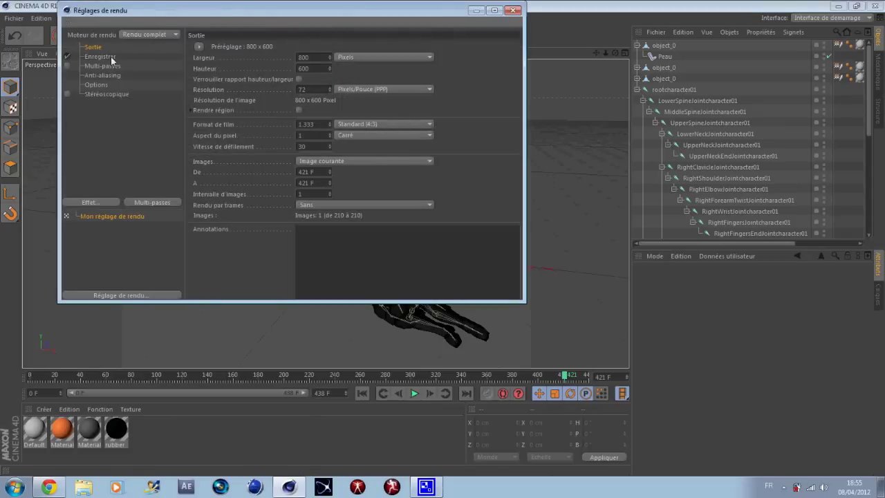
{"action": "left_click", "coordinate": [199, 47]}
{"action": "mouse_move", "coordinate": [221, 80]}
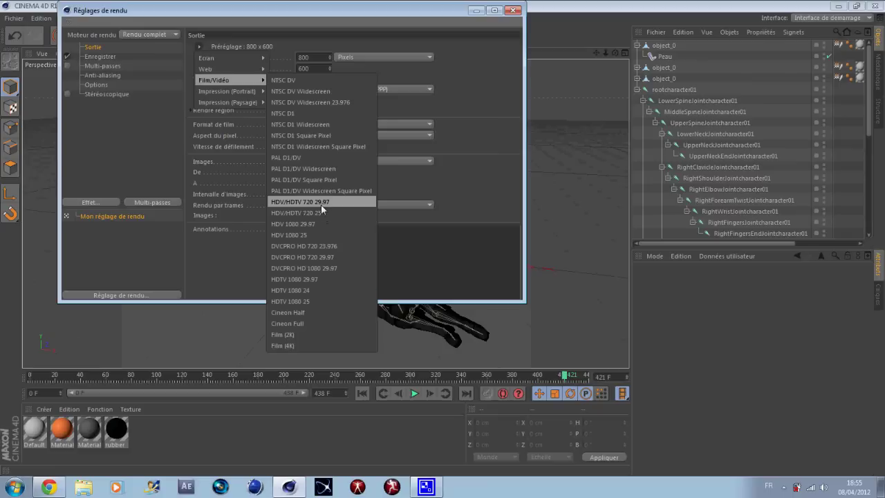
{"action": "left_click", "coordinate": [320, 203]}
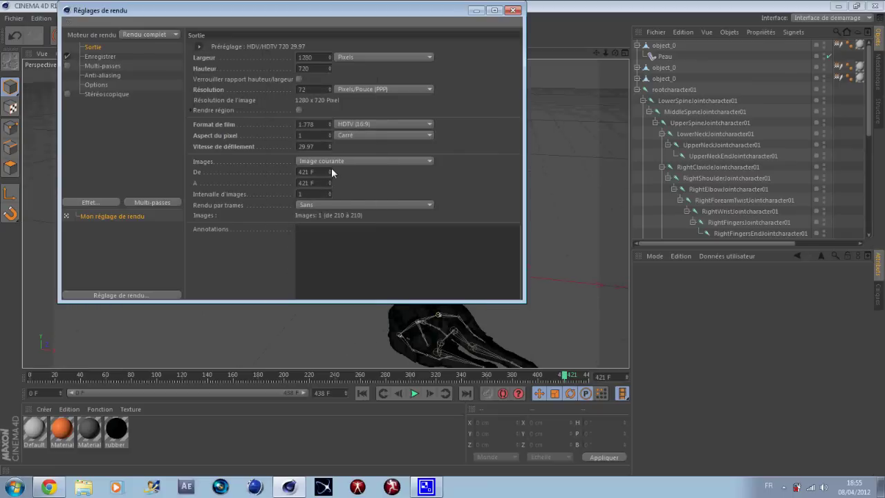
{"action": "left_click", "coordinate": [333, 194]}
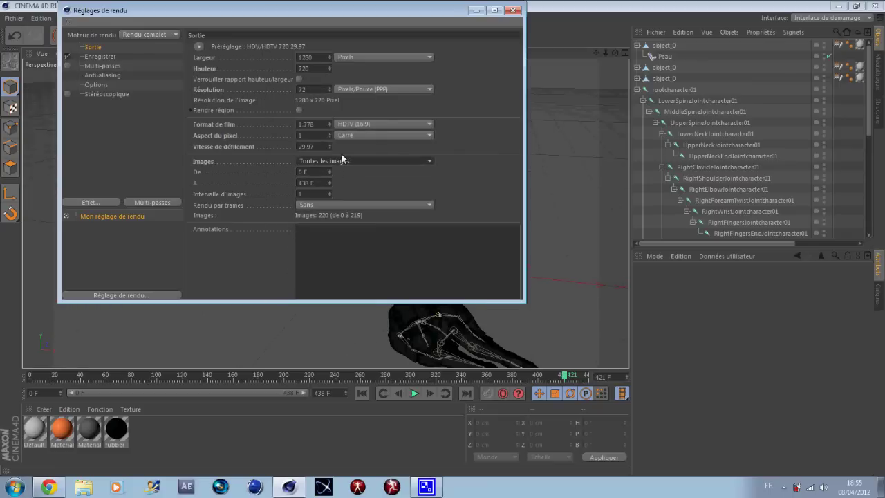
Set the saved output format to Film QuickTime.
{"action": "left_click", "coordinate": [102, 56]}
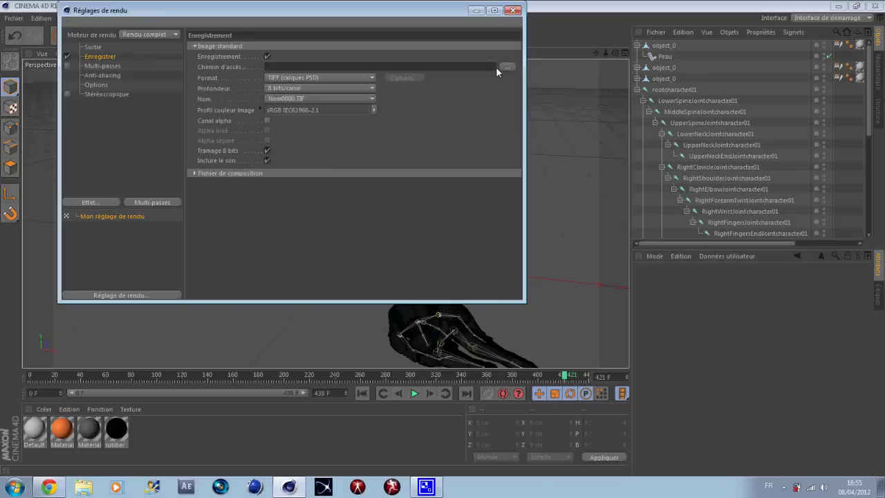
{"action": "left_click", "coordinate": [368, 79]}
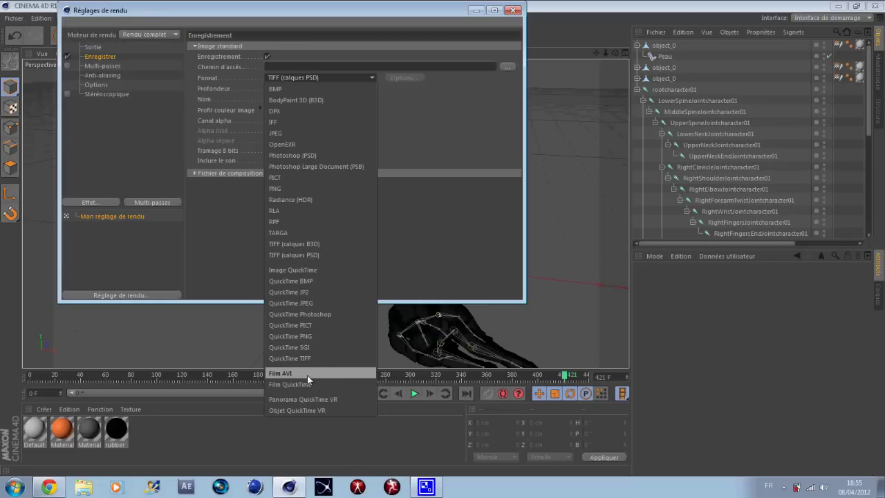
{"action": "left_click", "coordinate": [304, 383]}
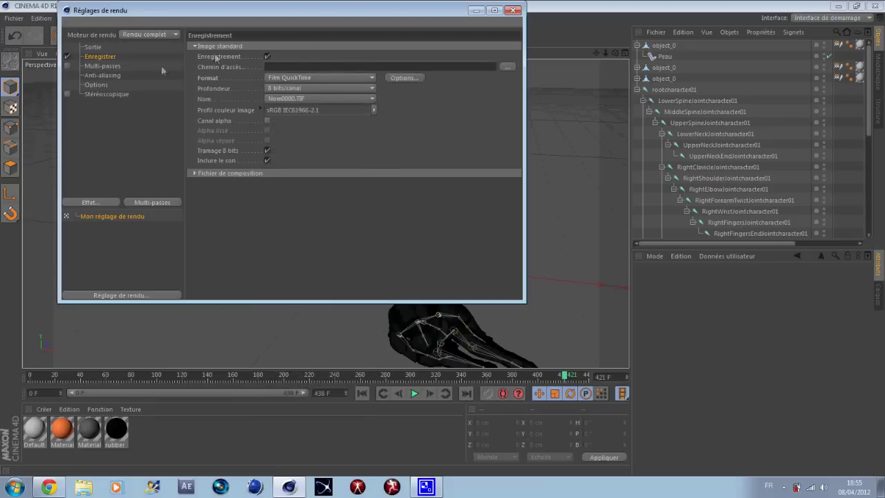
Set anti-aliasing to Au mieux with a 2x2 minimum and the Animation filter, then close.
{"action": "left_click", "coordinate": [115, 68]}
{"action": "left_click", "coordinate": [114, 76]}
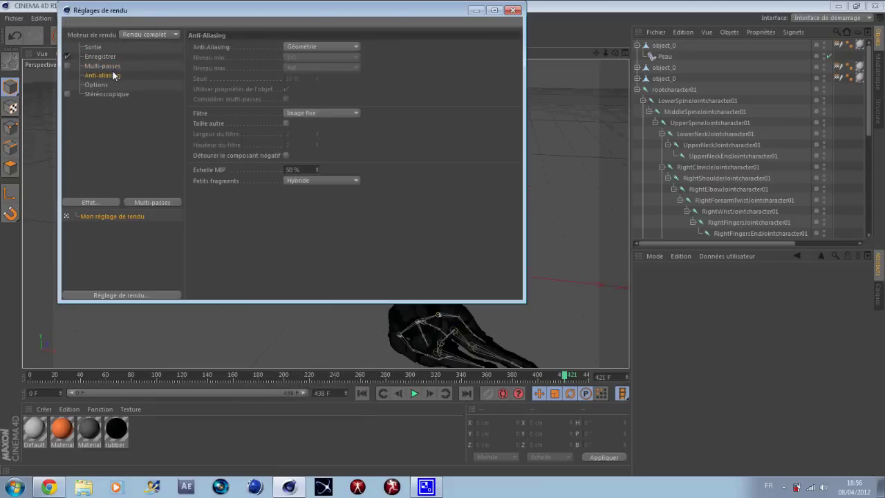
{"action": "left_click", "coordinate": [292, 47]}
{"action": "left_click", "coordinate": [293, 80]}
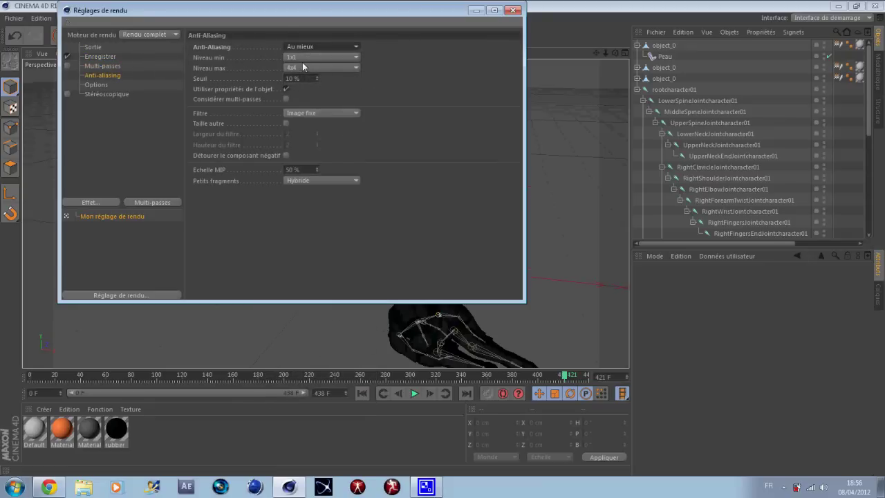
{"action": "left_click", "coordinate": [303, 58]}
{"action": "left_click", "coordinate": [321, 79]}
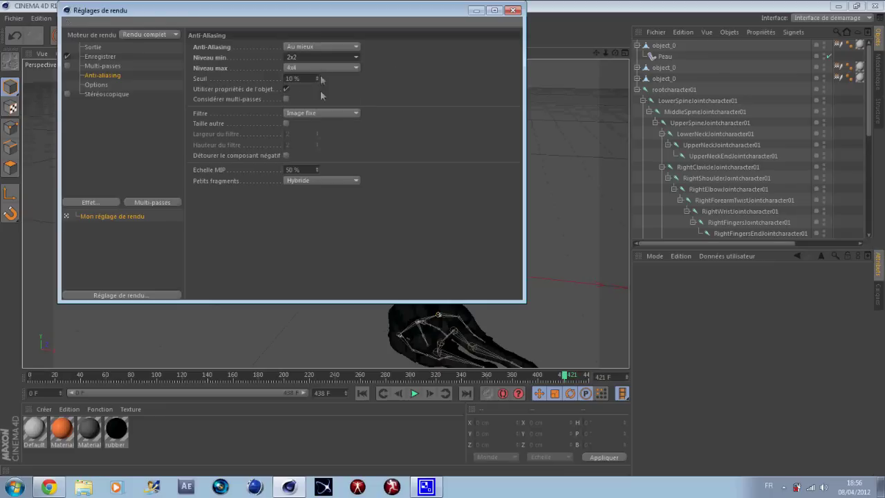
{"action": "left_click", "coordinate": [325, 114]}
{"action": "left_click", "coordinate": [325, 133]}
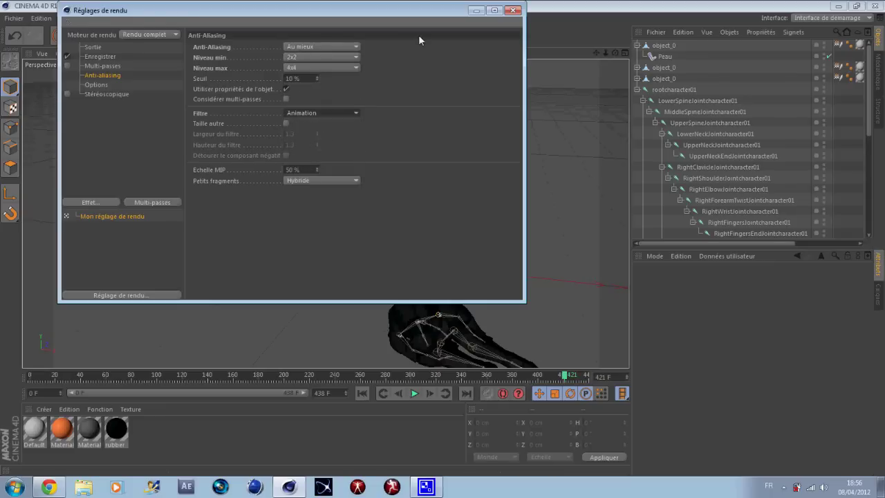
{"action": "left_click", "coordinate": [513, 11]}
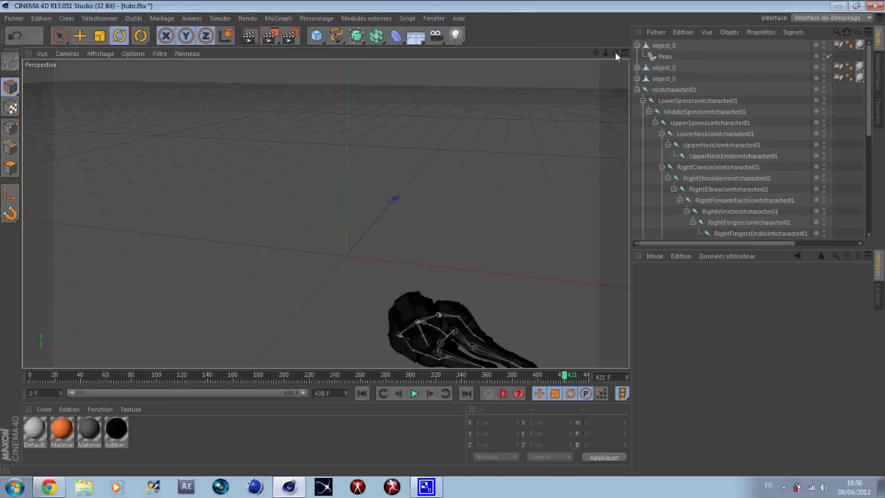
Zoom out and orbit to a lower angle on the fallen character, then return to the YouTube browser.
{"action": "scroll", "coordinate": [442, 238], "scroll_direction": "down", "scroll_amount": 3}
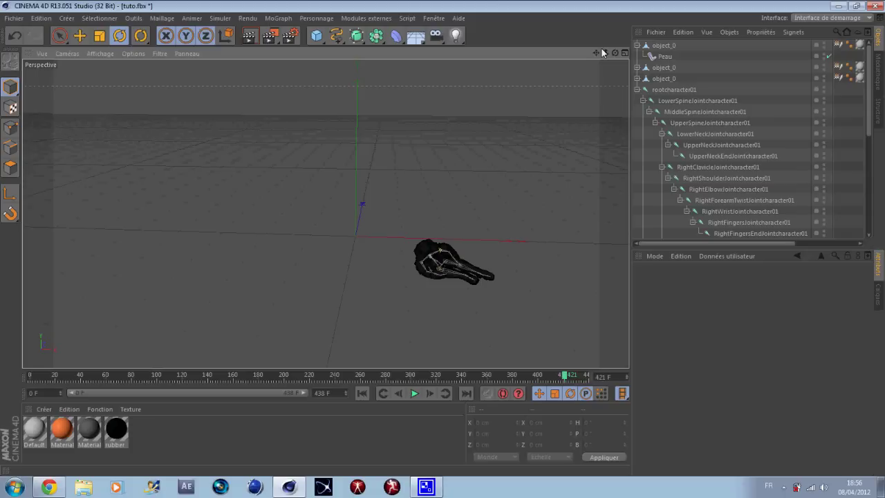
{"action": "left_click_drag", "start_coordinate": [615, 53], "coordinate": [446, 242]}
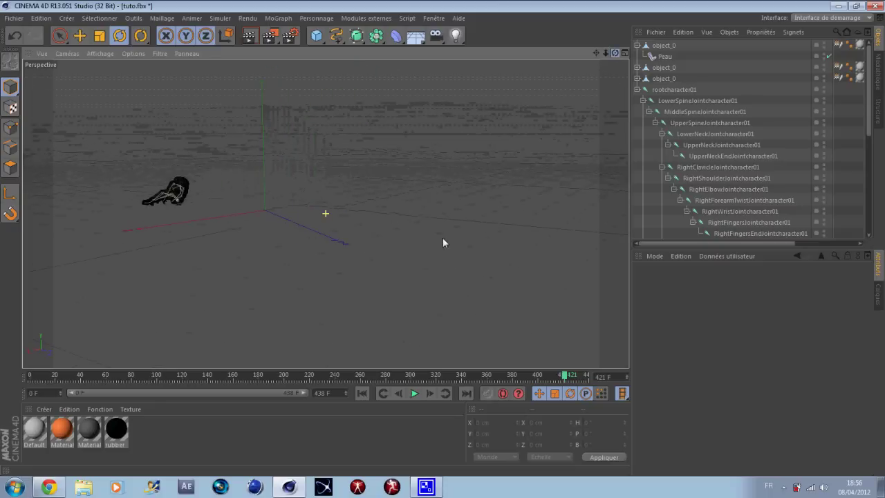
{"action": "left_click_drag", "start_coordinate": [614, 54], "coordinate": [443, 238]}
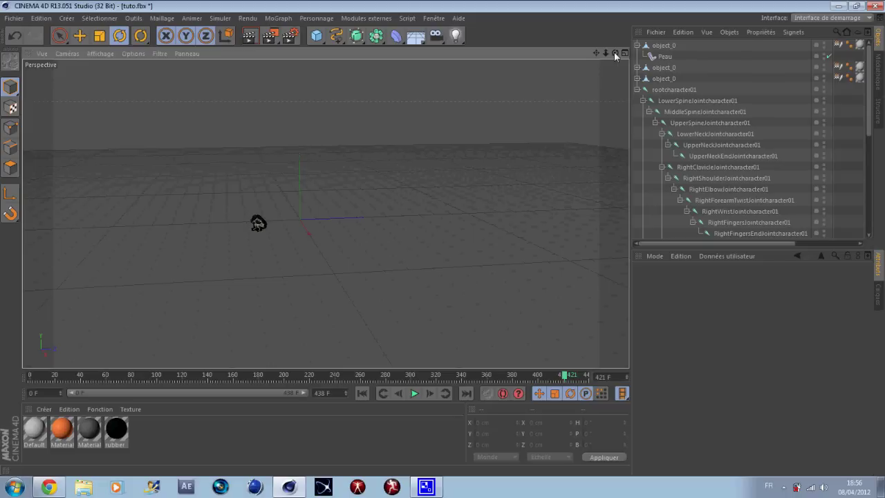
{"action": "left_click_drag", "start_coordinate": [611, 54], "coordinate": [444, 241]}
{"action": "left_click", "coordinate": [48, 487]}
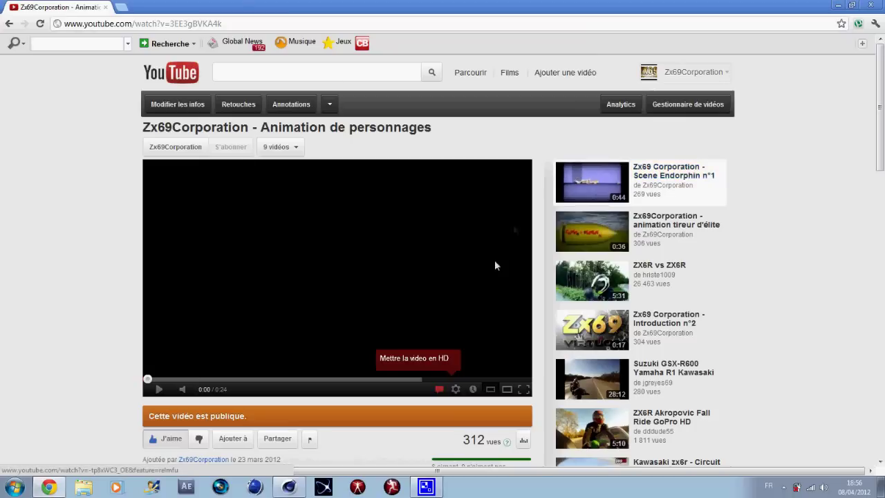
Play the 'Animation de personnages' video, pause at 0:16, and scroll through the description and back.
{"action": "left_click", "coordinate": [164, 395]}
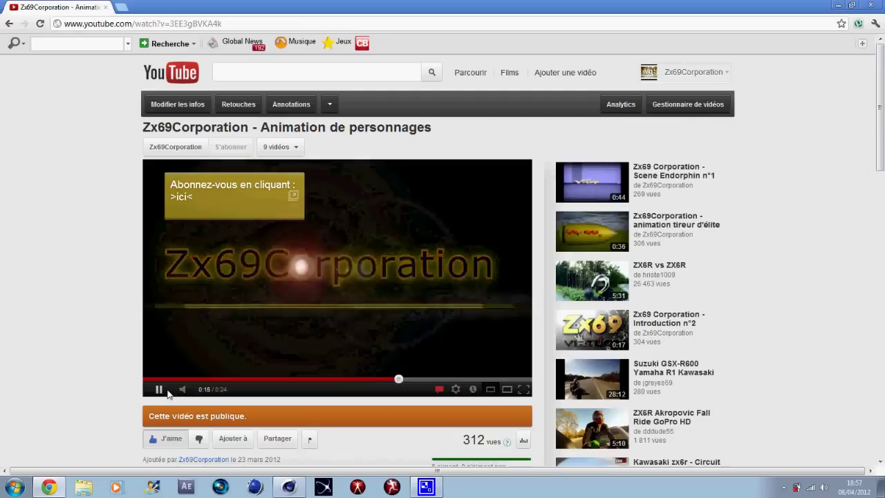
{"action": "left_click", "coordinate": [166, 391]}
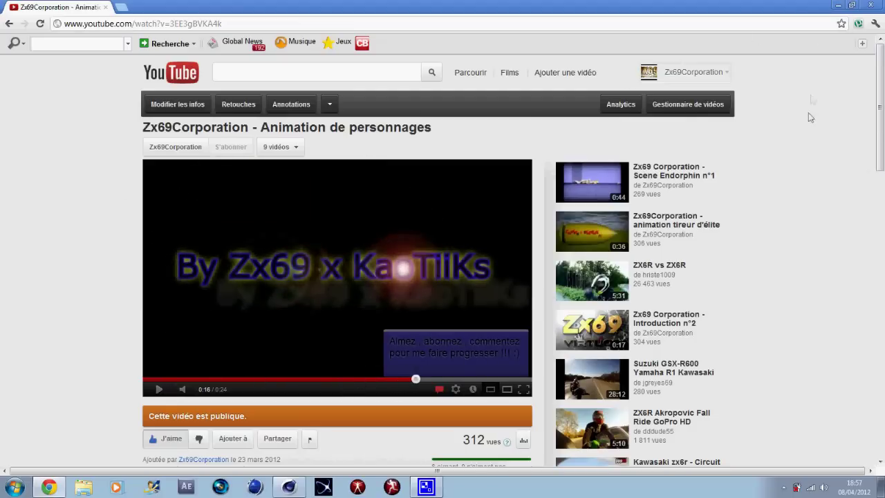
{"action": "scroll", "coordinate": [803, 145], "scroll_direction": "down", "scroll_amount": 3}
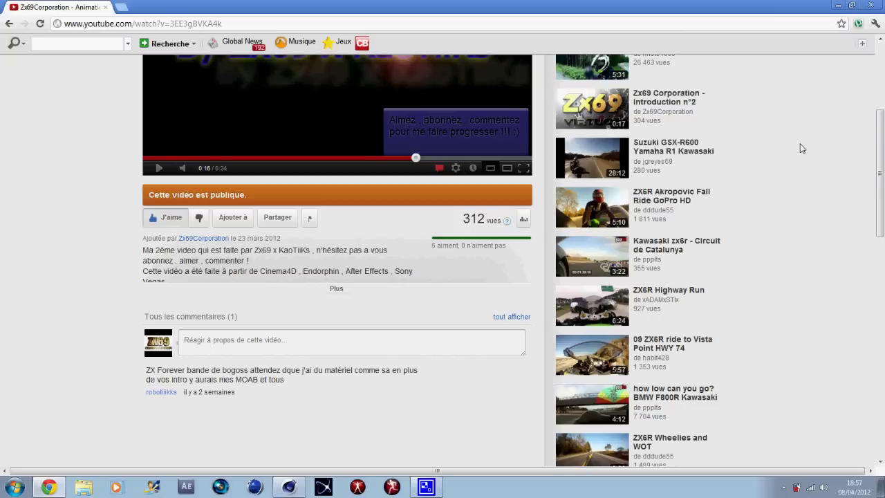
{"action": "scroll", "coordinate": [606, 247], "scroll_direction": "up", "scroll_amount": 3}
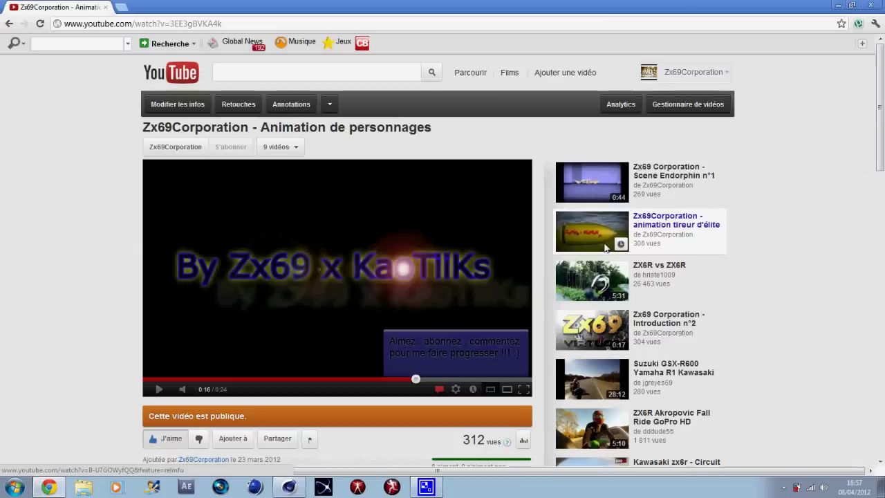